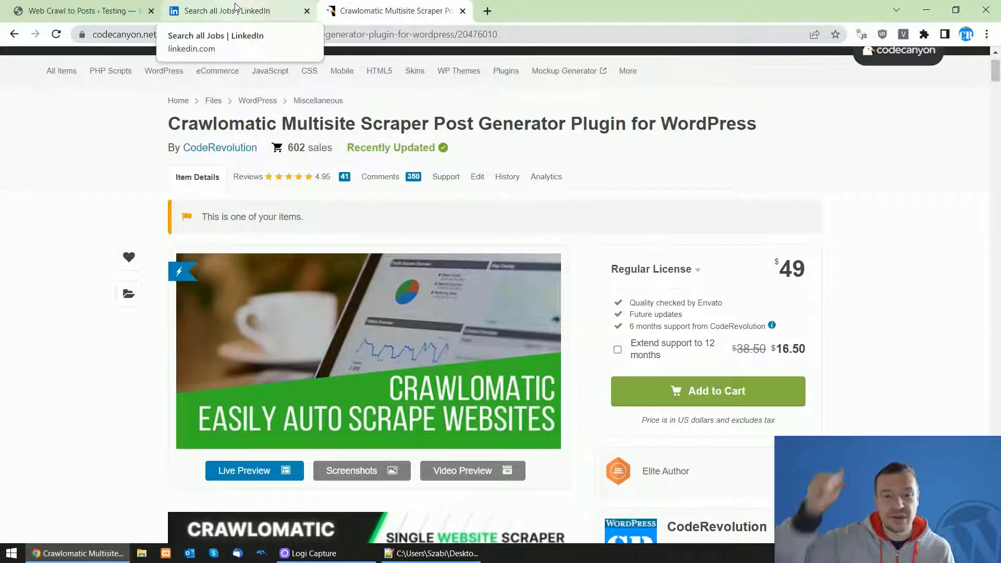
Switch to the LinkedIn job search, look at the available search categories and the People results, and return to the jobs.
click(235, 7)
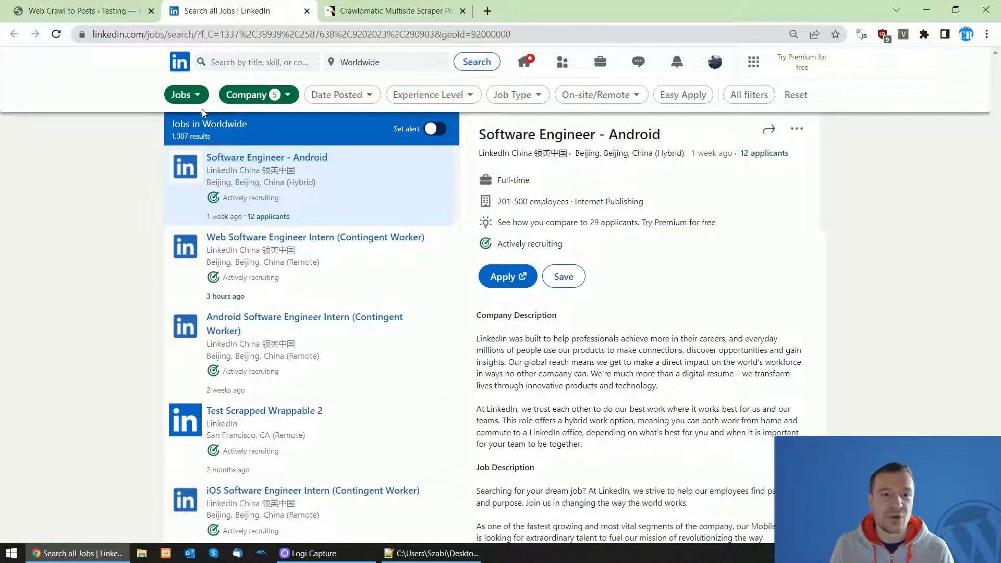
click(185, 94)
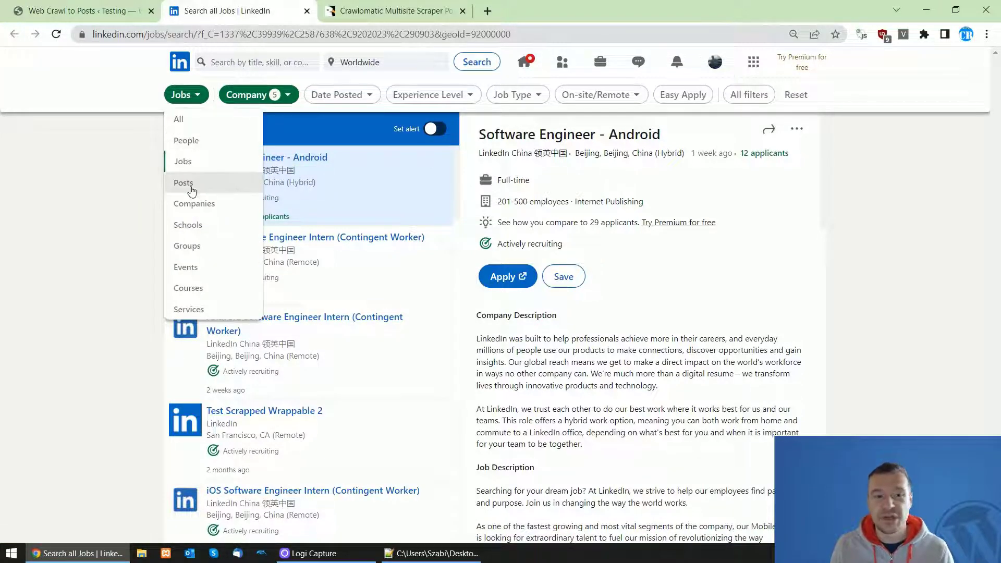
click(85, 210)
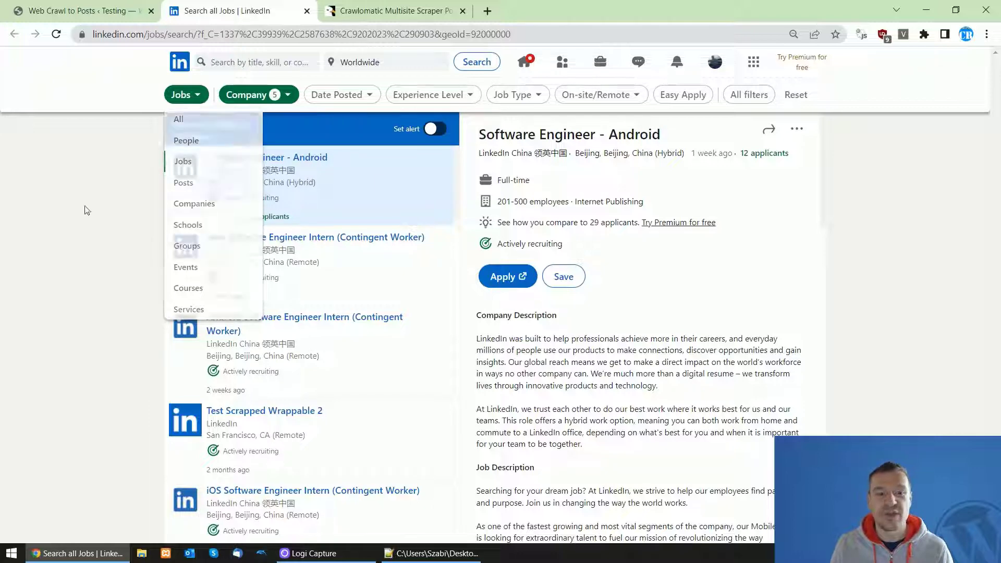
click(187, 98)
click(191, 141)
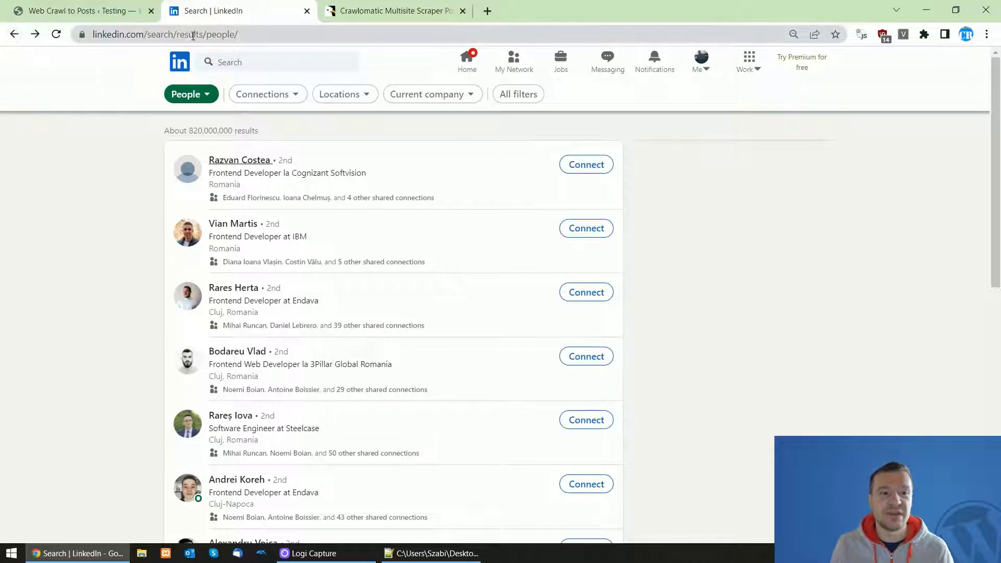
click(16, 36)
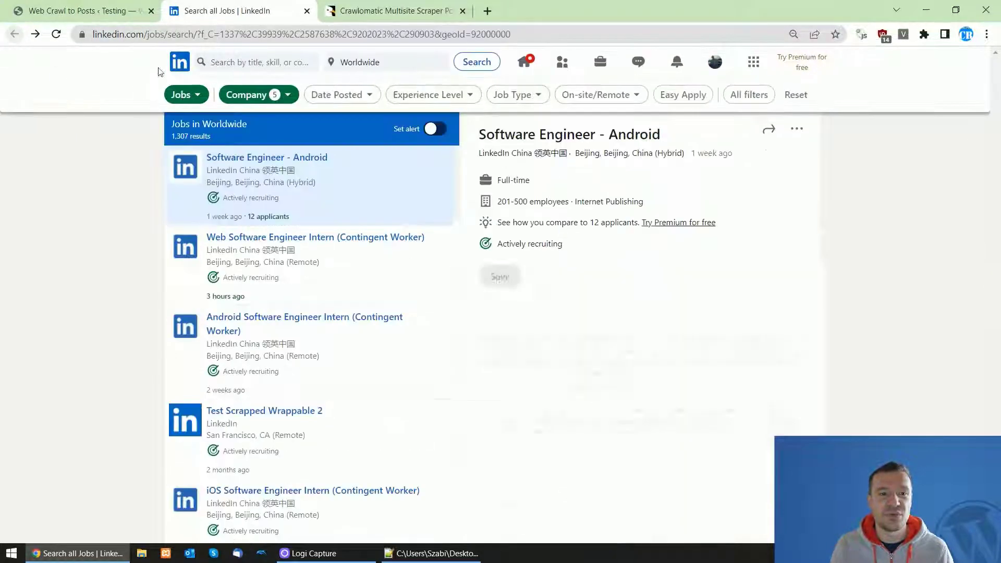
Copy the page address of the LinkedIn worldwide job search.
click(157, 34)
right_click(158, 34)
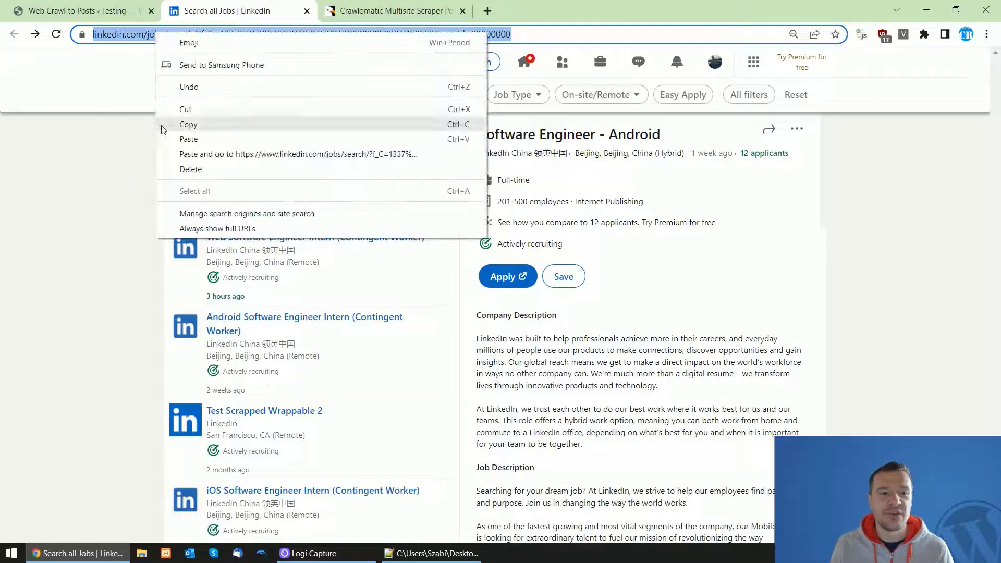
click(189, 124)
scroll(268, 363, down, 3)
scroll(269, 362, up, 3)
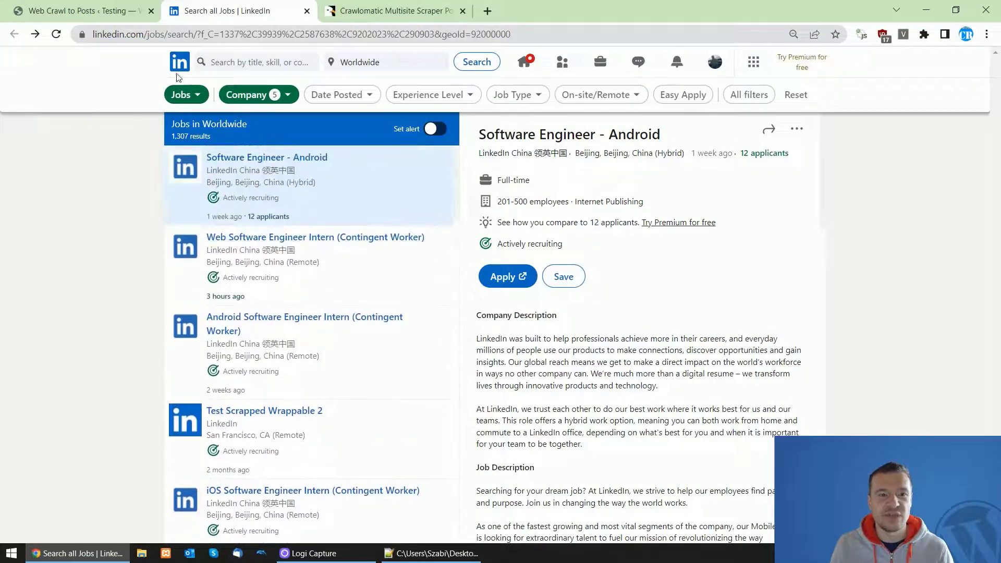
click(180, 34)
right_click(180, 35)
click(223, 129)
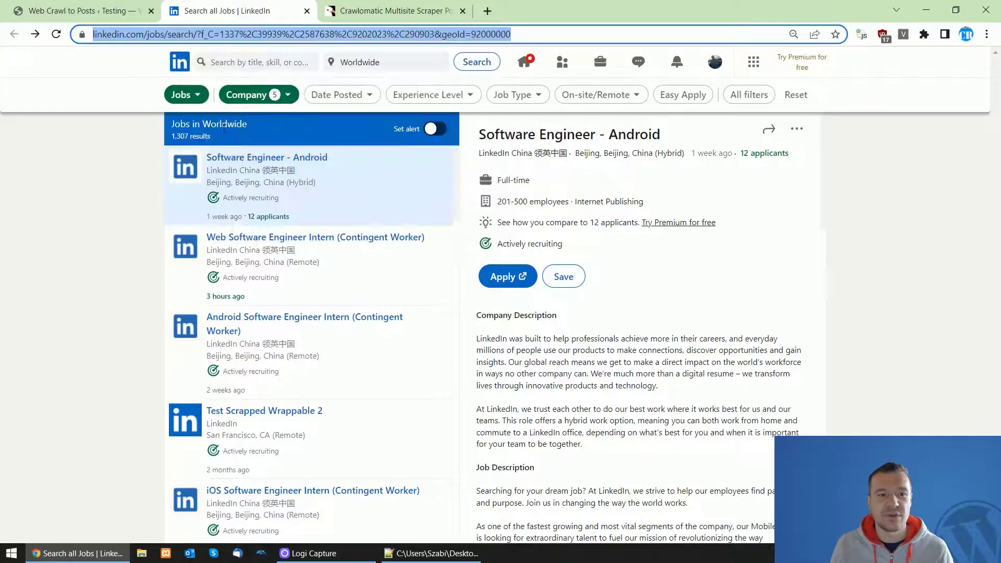
Paste the copied LinkedIn jobs address into the new Crawlomatic rule as its Scraper Start (Seed) URL.
click(388, 8)
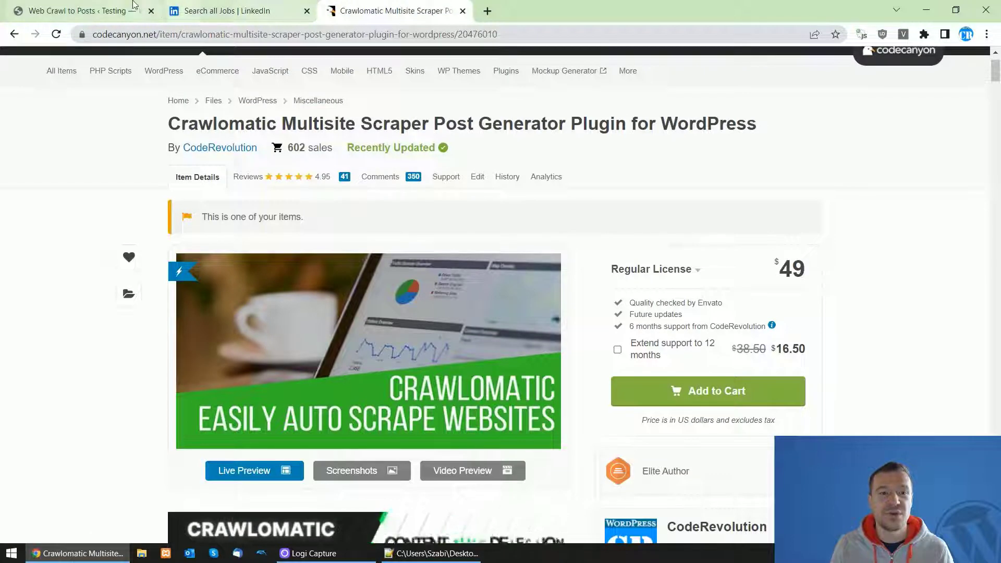
click(83, 11)
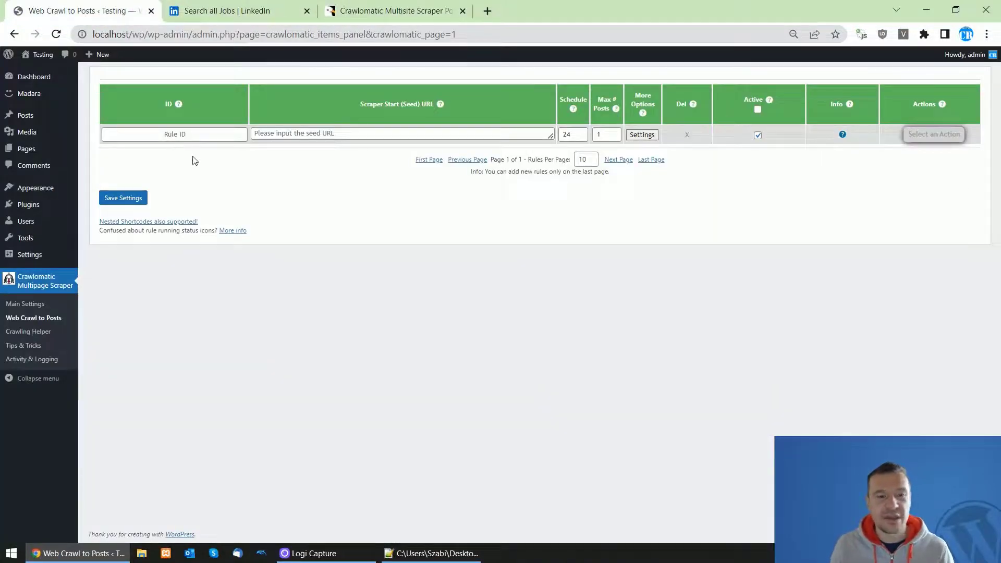
click(336, 133)
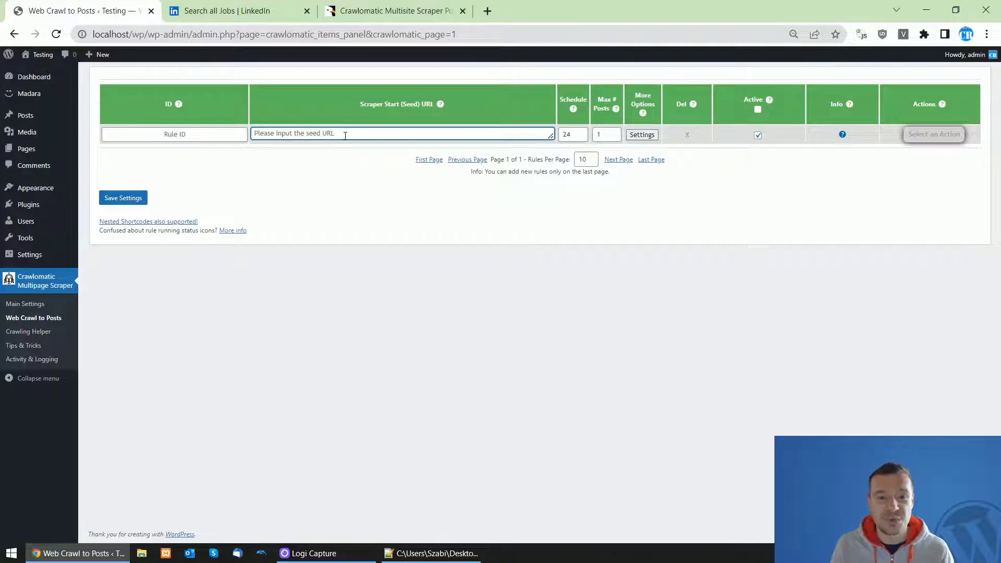
click(224, 10)
click(123, 10)
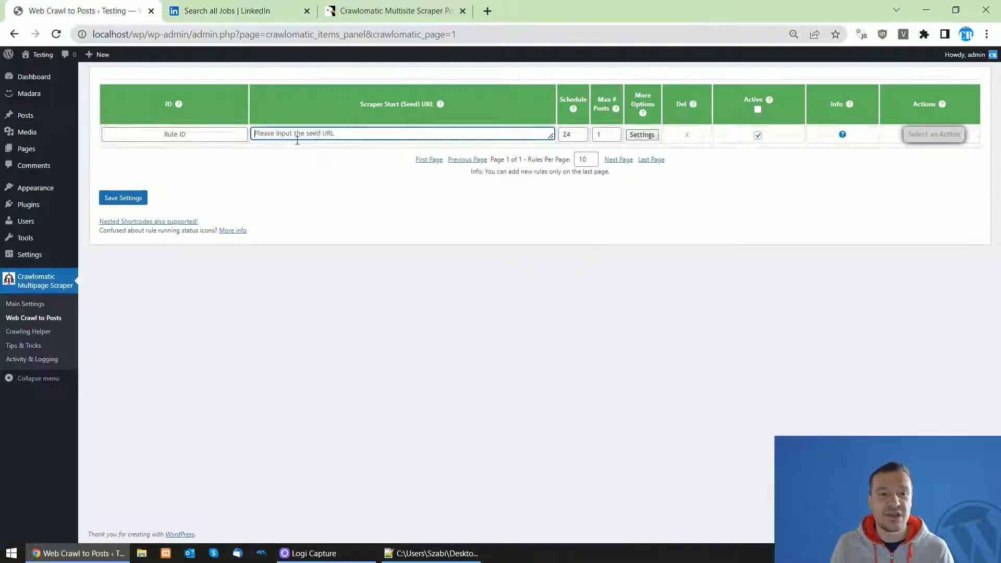
right_click(303, 134)
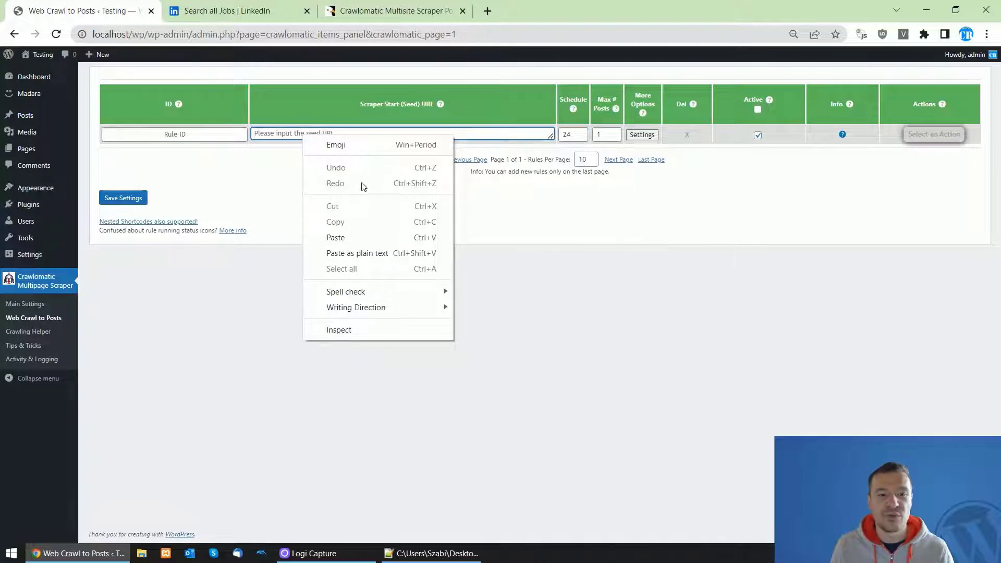
click(339, 237)
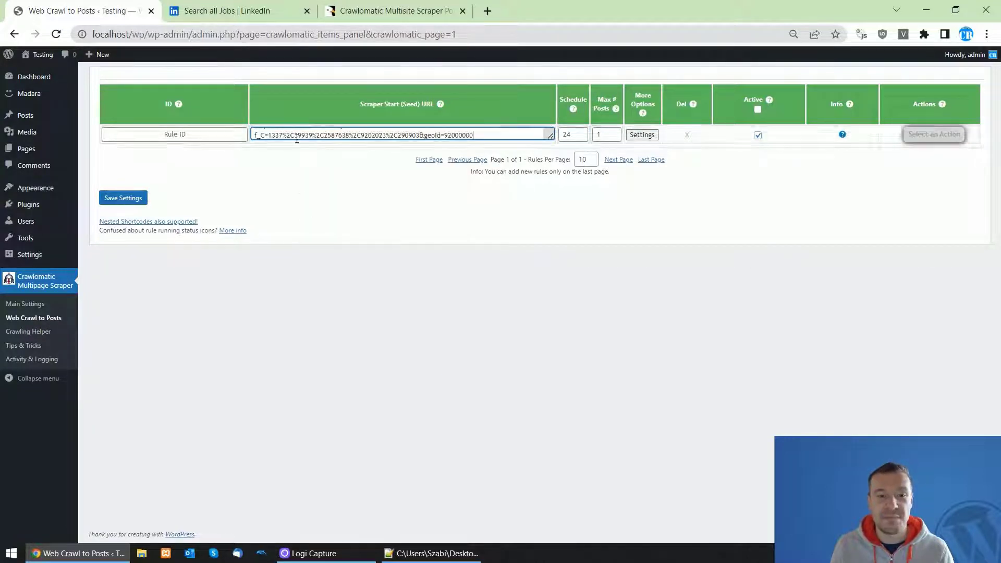
click(264, 135)
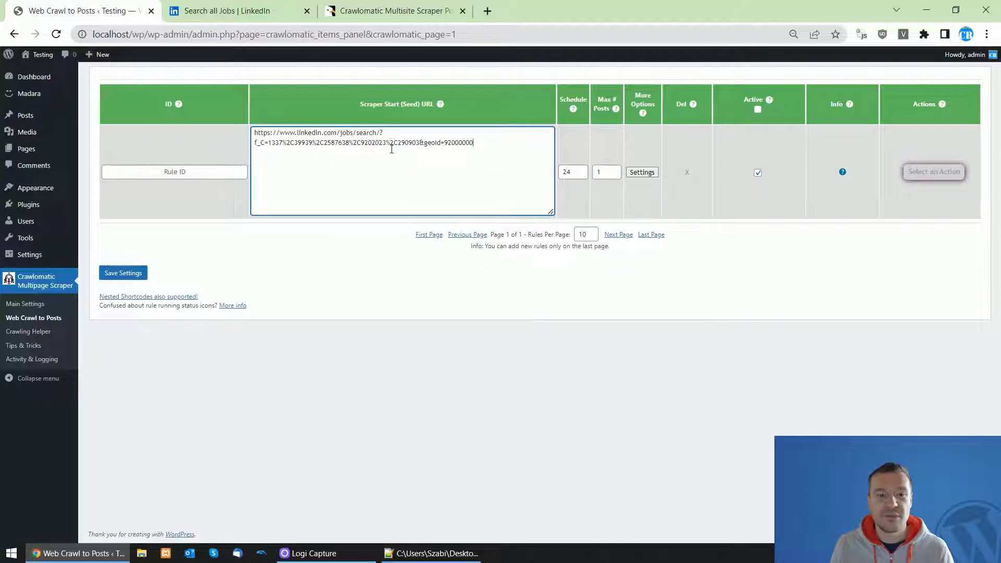
drag(358, 105, 425, 106)
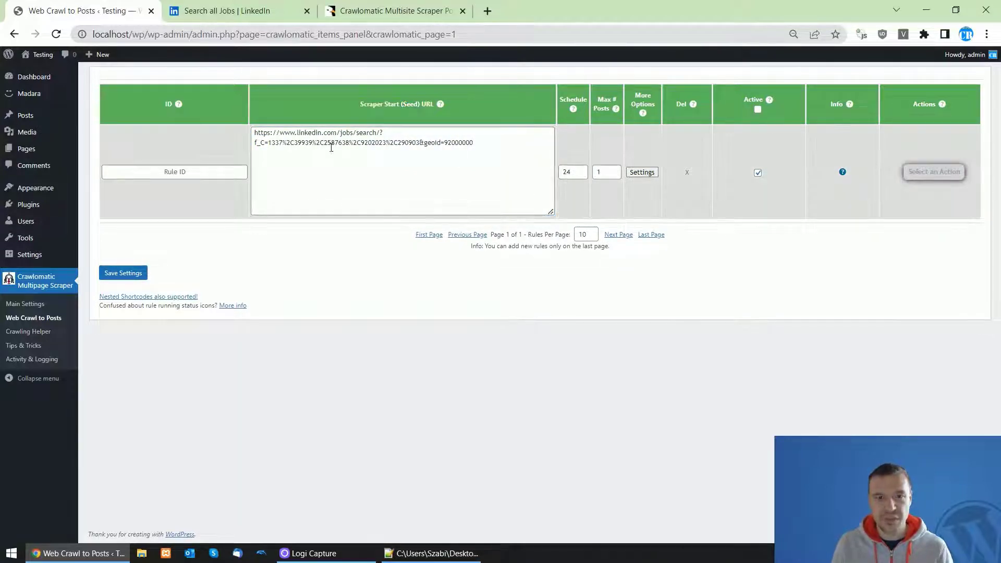
Open the new rule's advanced settings and enable Do Not Scrape Seed URL under Crawling Restrictions.
key(ctrl+Tab)
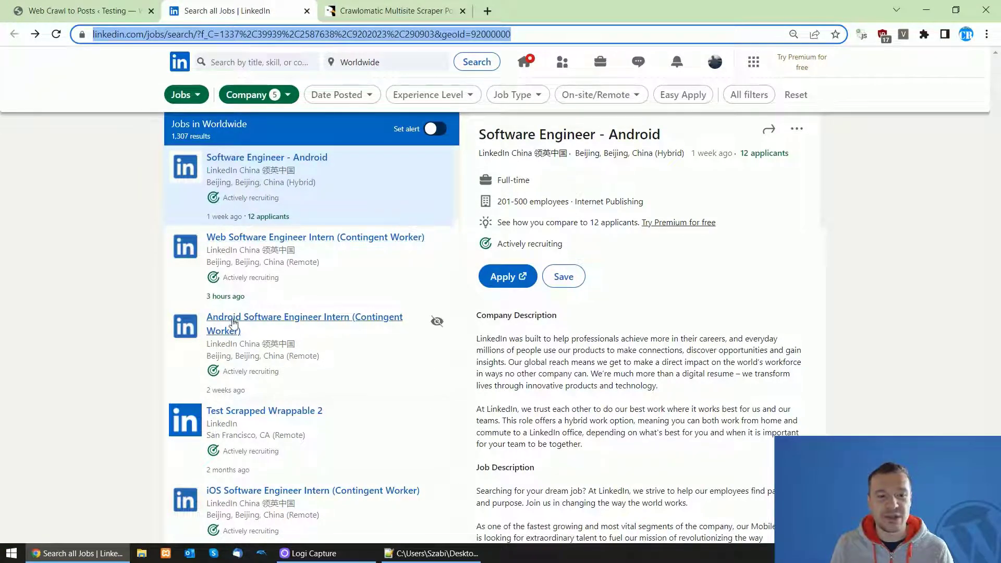
key(ctrl+shift+Tab)
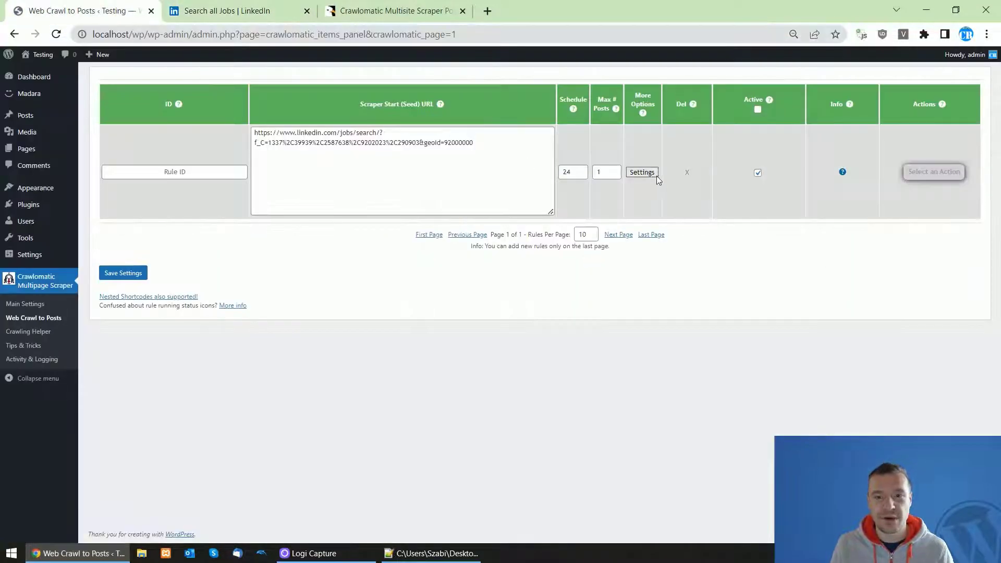
click(642, 172)
scroll(380, 246, down, 10)
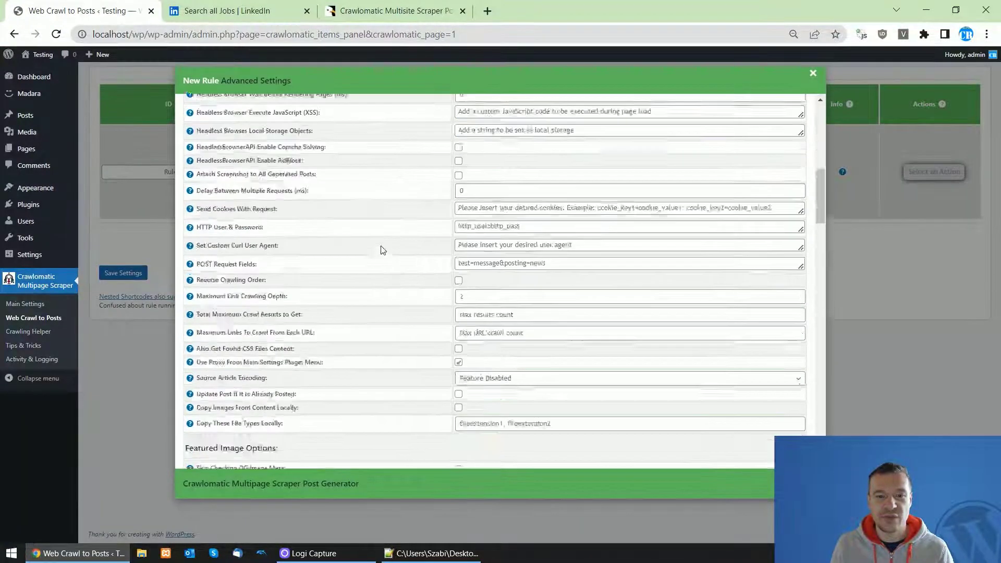
scroll(382, 250, down, 15)
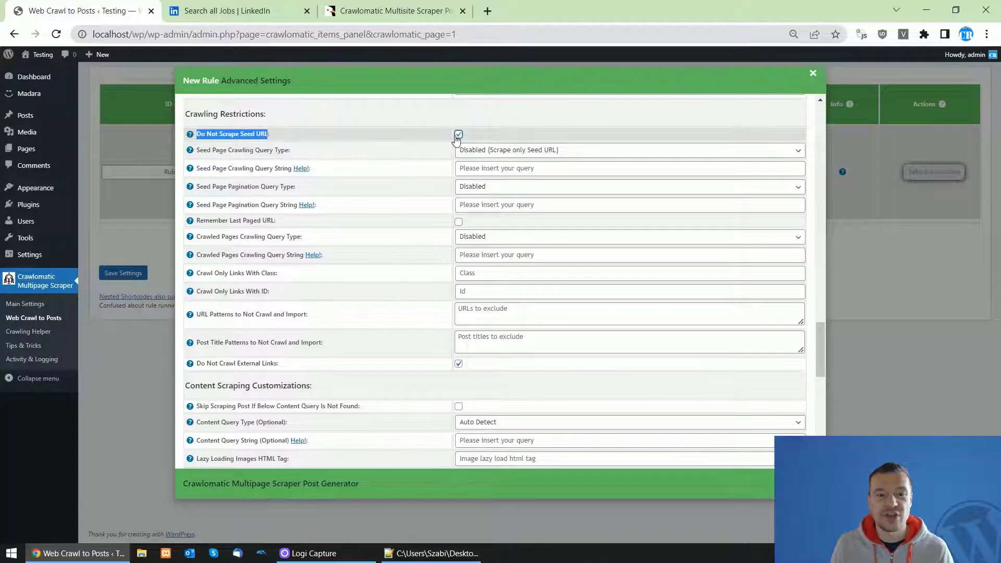
Examine the individual job links on the LinkedIn results page alongside the rule's seed page crawling settings.
click(266, 8)
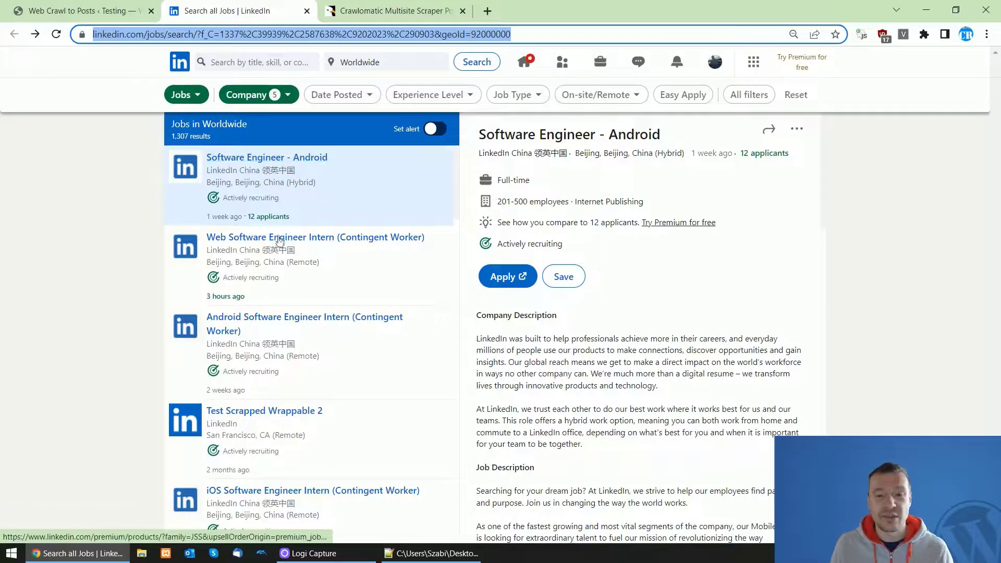
scroll(342, 489, down, 5)
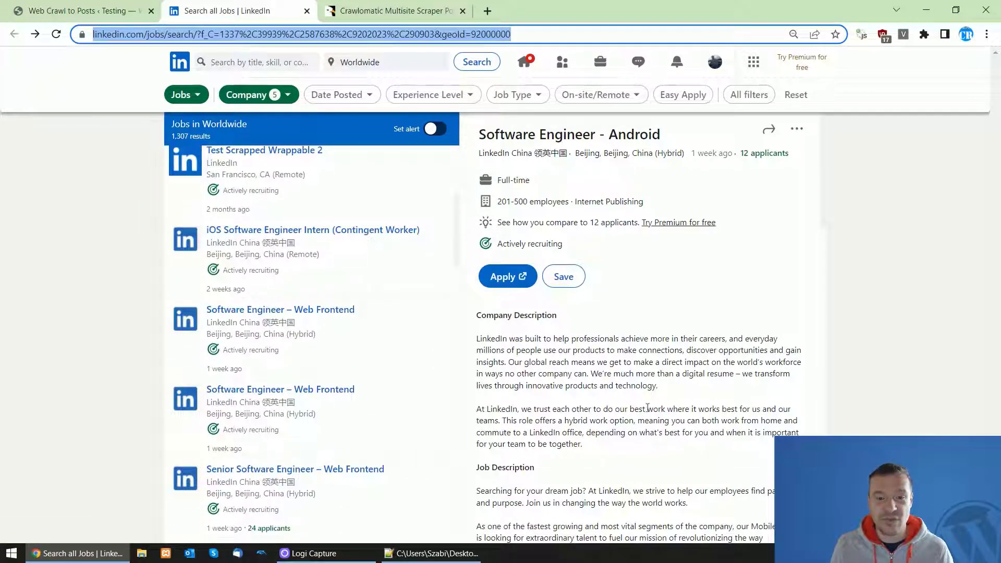
scroll(292, 417, up, 5)
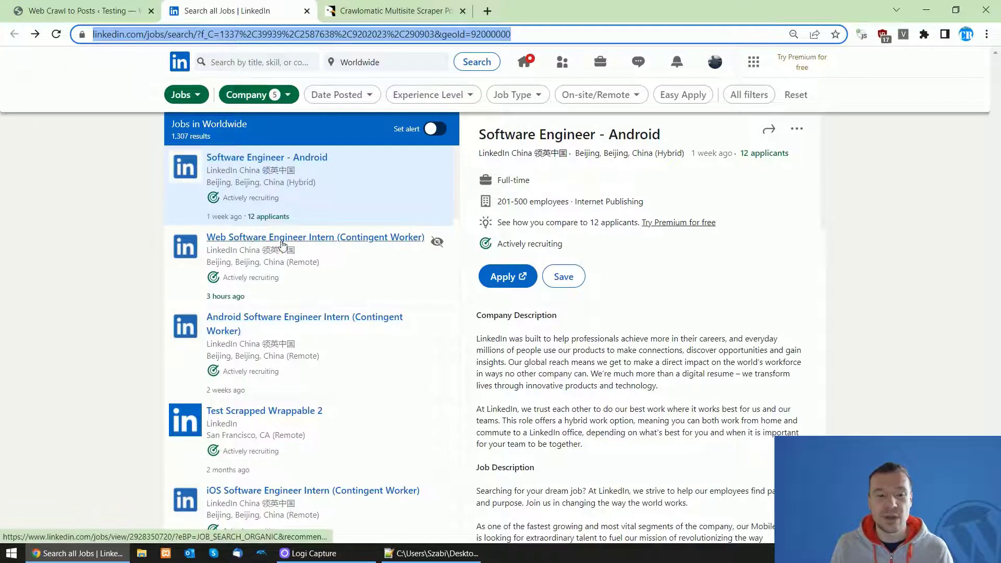
click(125, 11)
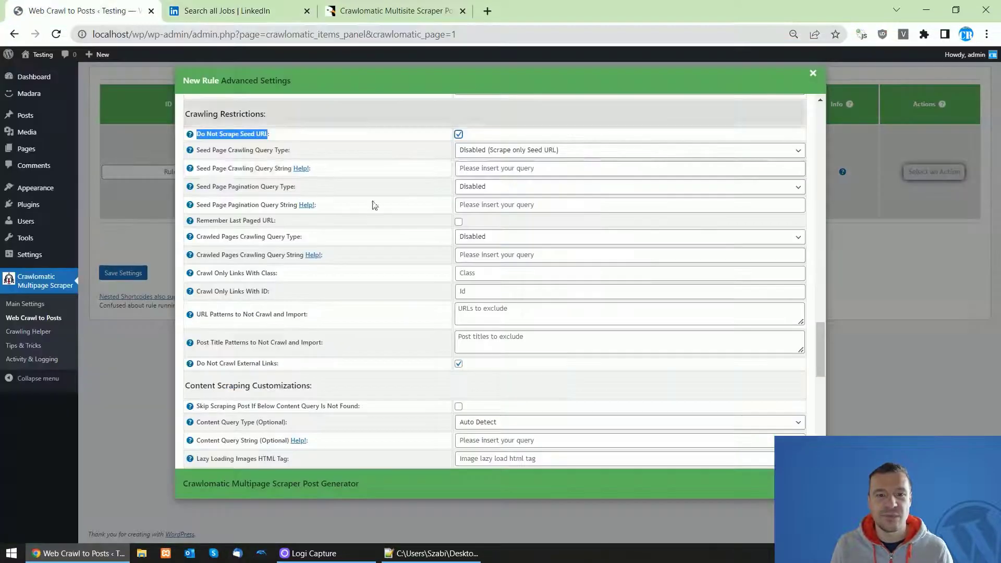
click(275, 7)
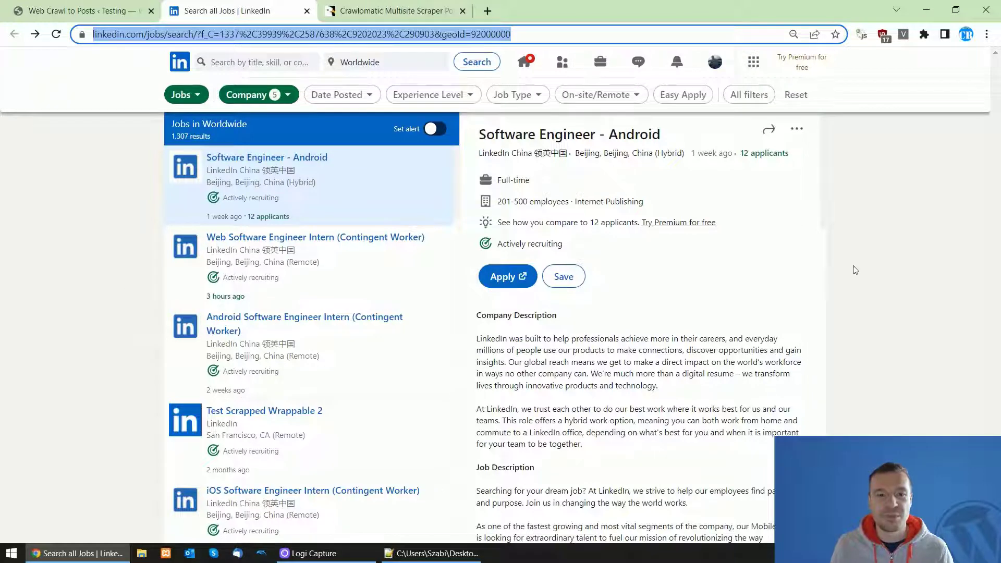
click(104, 11)
click(193, 12)
click(120, 3)
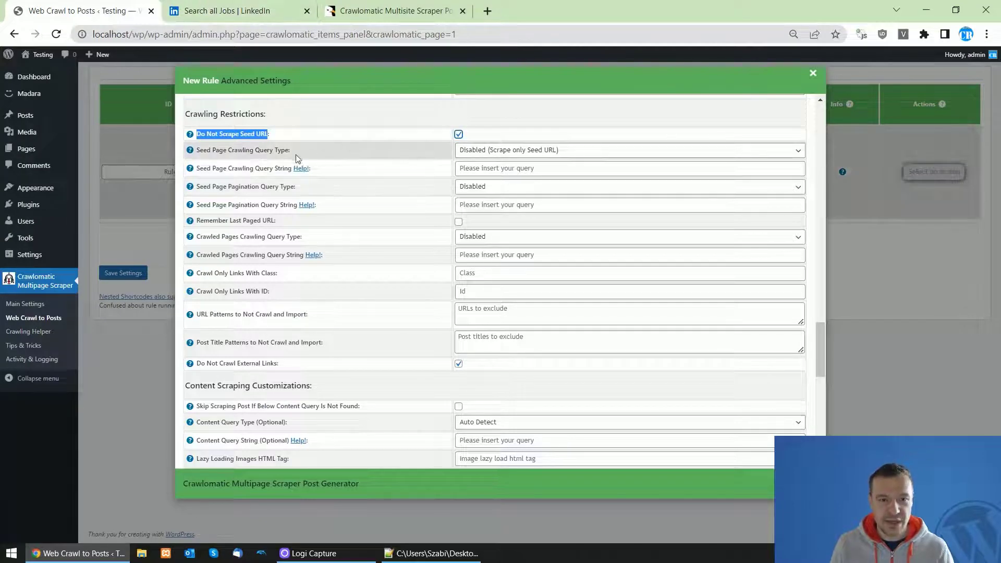
click(213, 151)
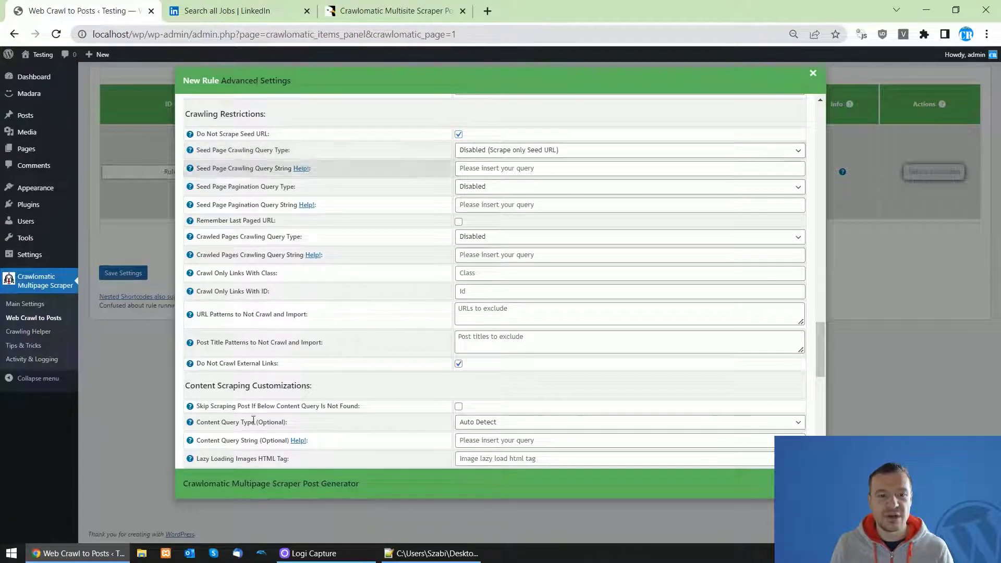
Check the prepared LINKEDIN.txt notes, set Seed Page Crawling Query Type to Visual Selector, and pick the first job listing's title link.
click(432, 554)
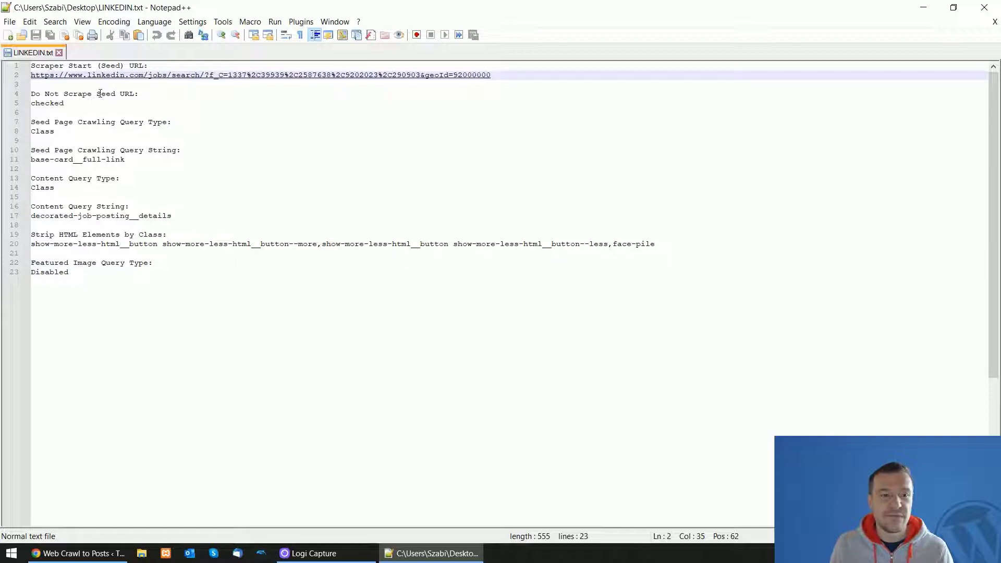
click(78, 553)
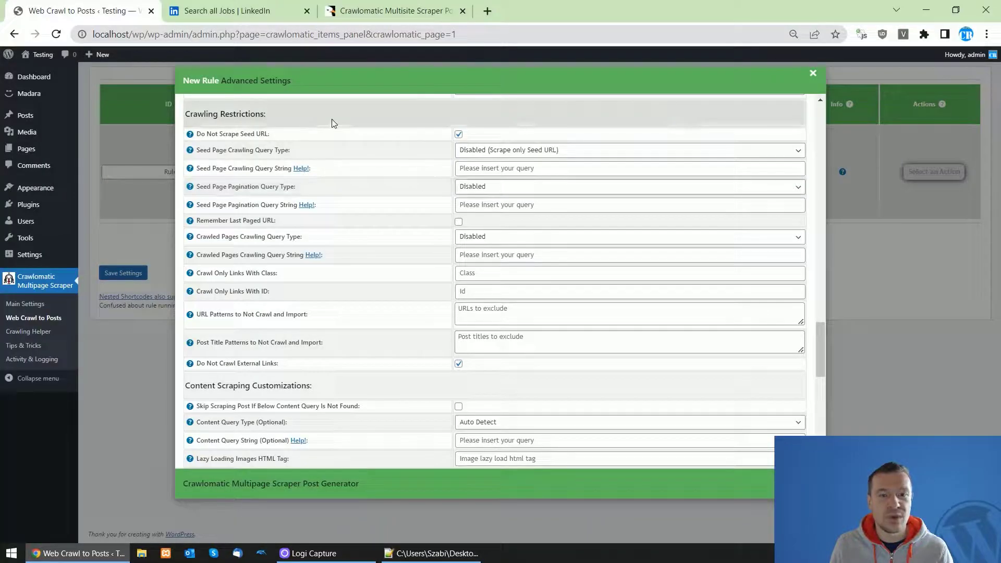
click(483, 151)
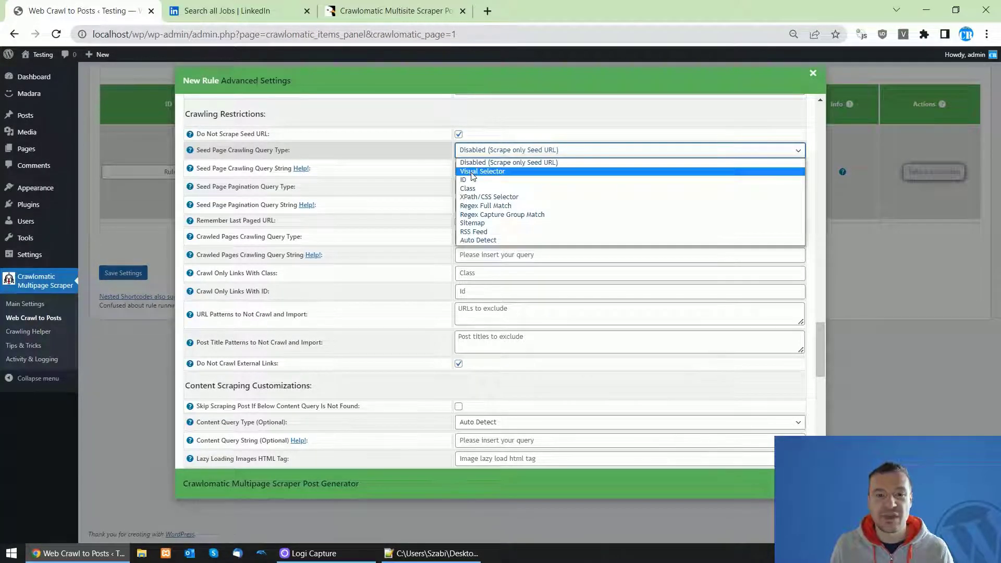
click(472, 174)
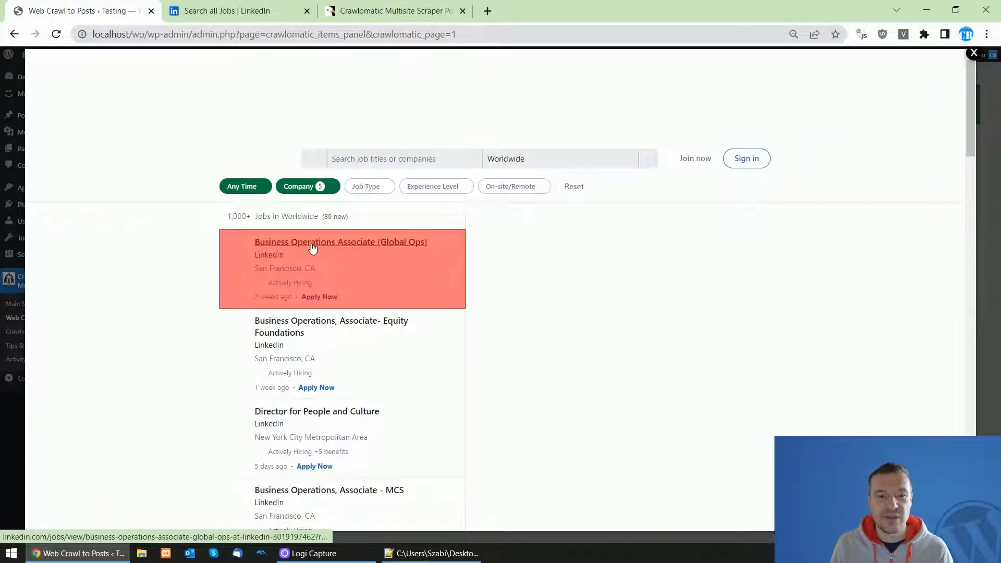
click(312, 249)
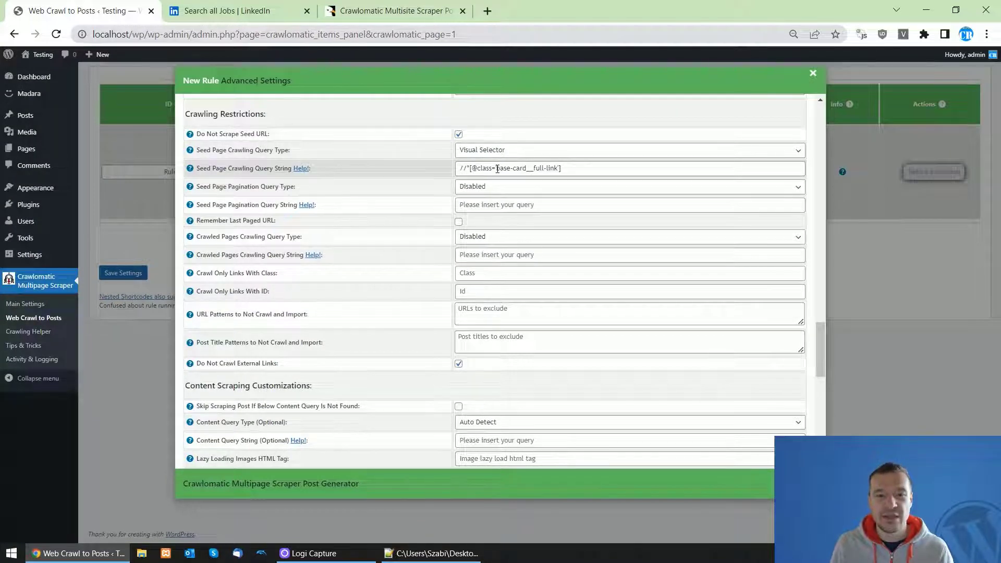
Examine the class name in the Seed Page Crawling Query String and view the LinkedIn job listings it targets.
drag(496, 168, 515, 169)
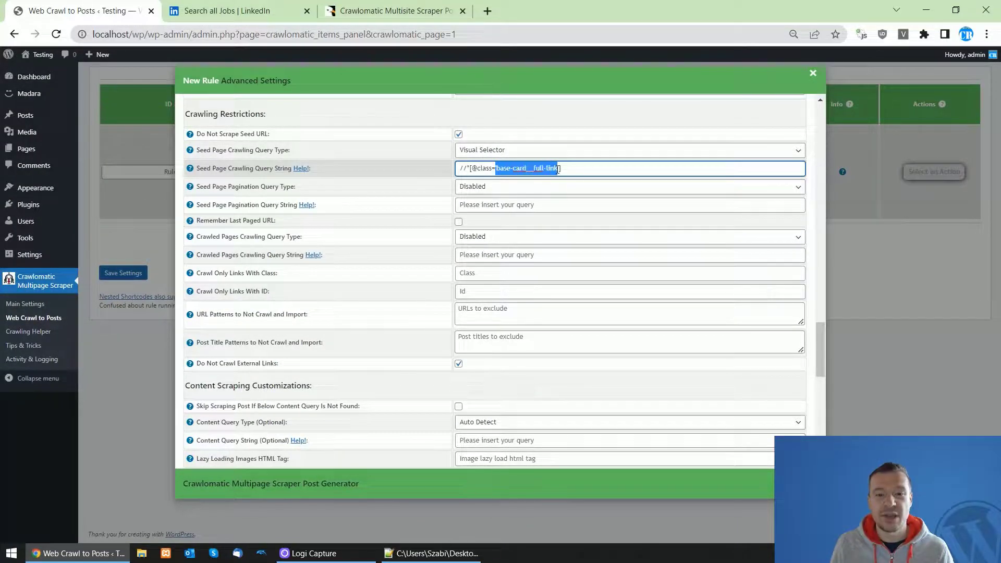
click(465, 169)
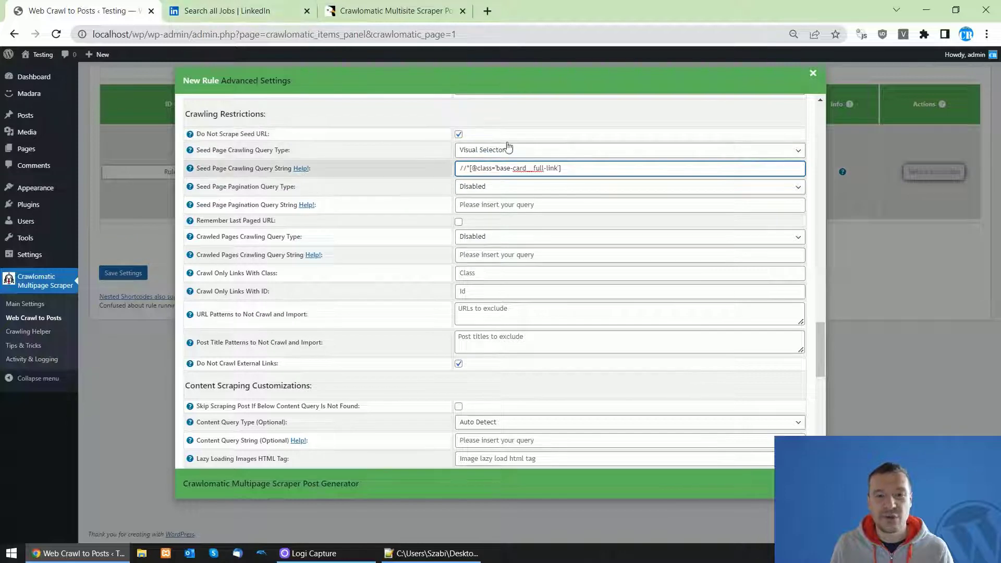
key(ctrl+Tab)
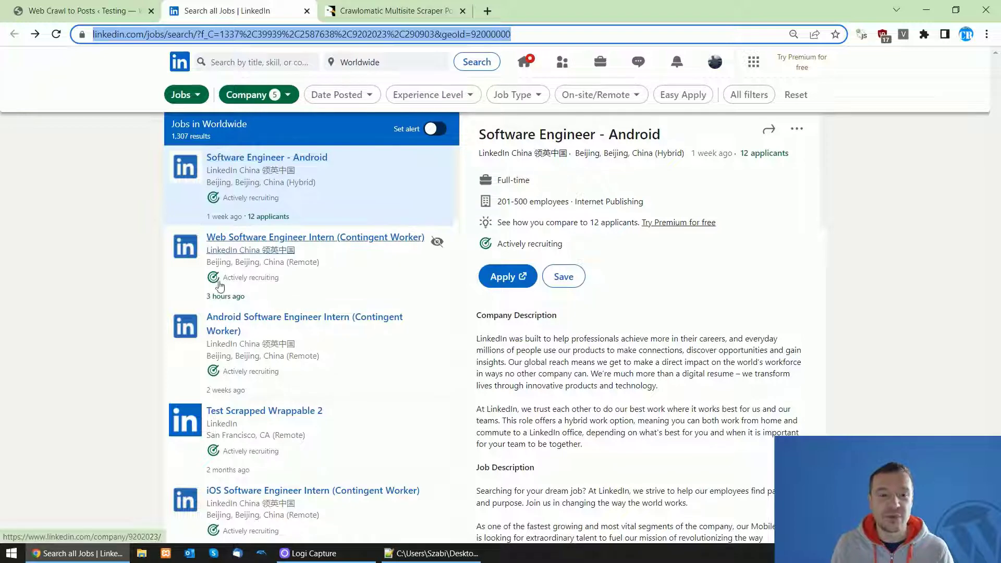
Set Content Query Type to Visual Selector and pick the job page's details block spanning the pay range and company description.
key(ctrl+shift+Tab)
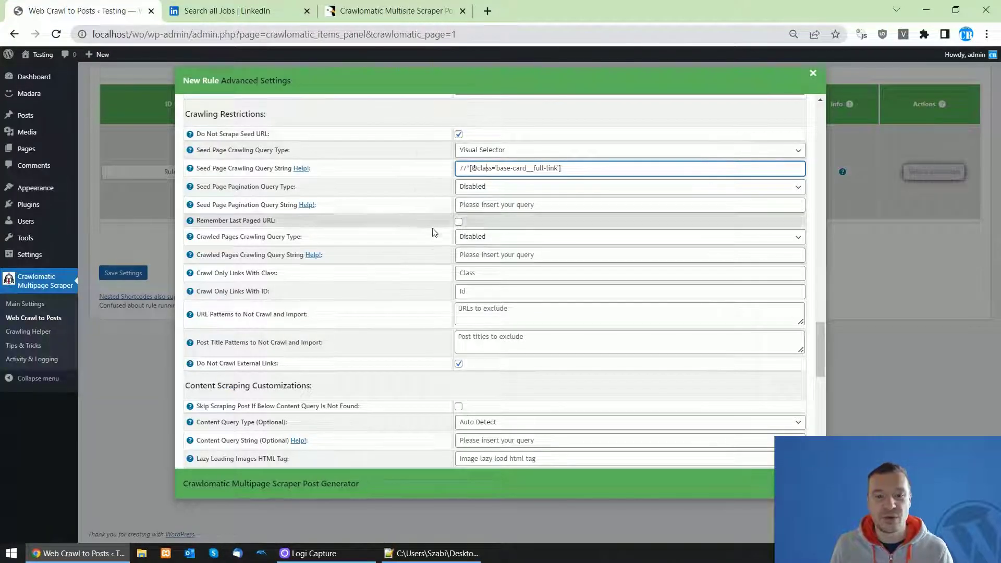
scroll(431, 230, down, 5)
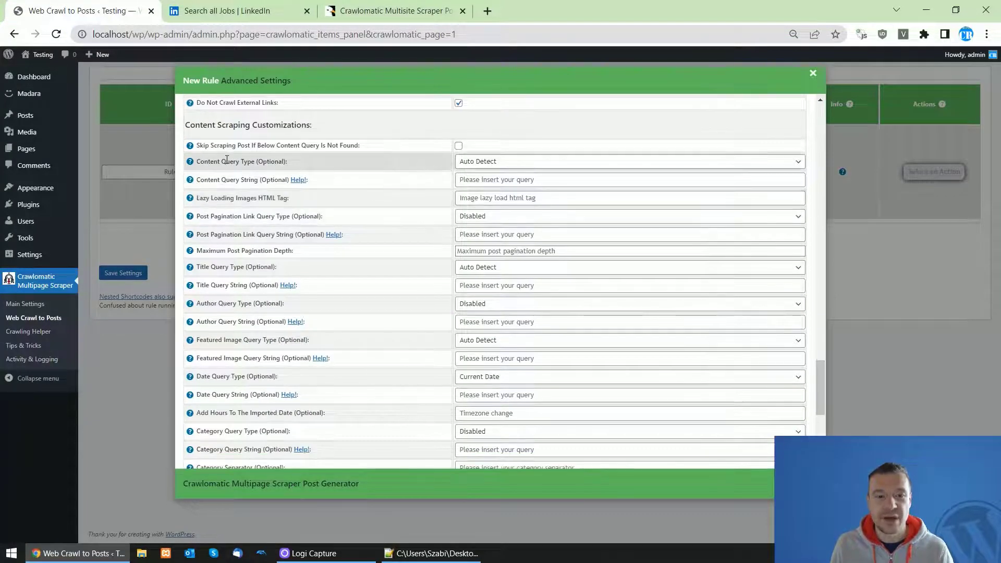
click(474, 162)
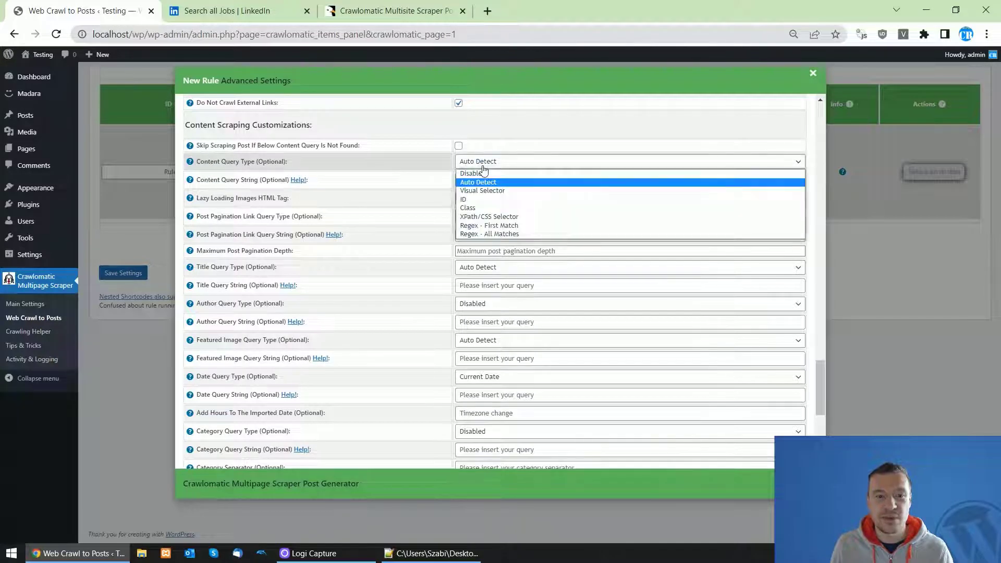
click(480, 193)
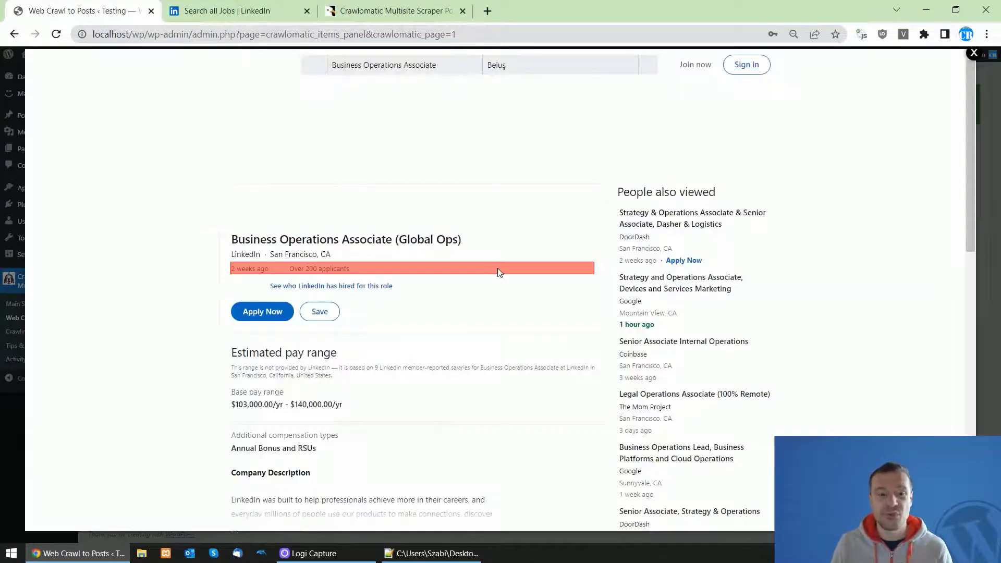
scroll(382, 322, down, 3)
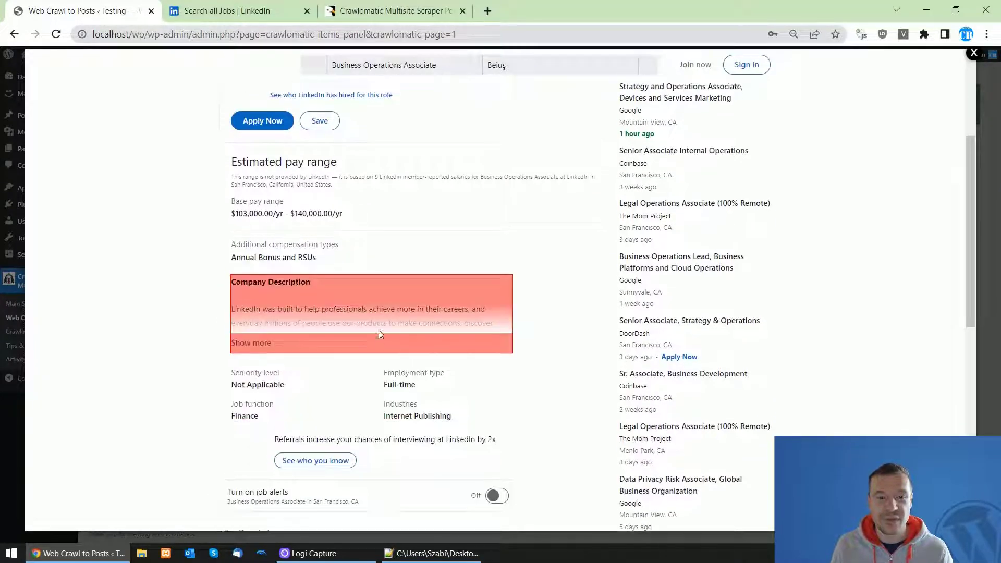
scroll(379, 334, up, 2)
scroll(352, 194, up, 1)
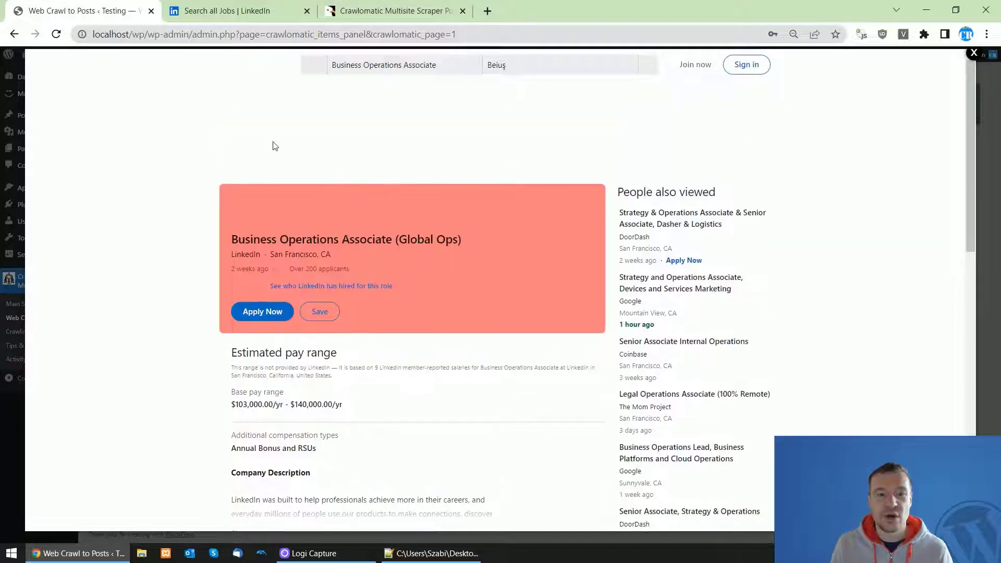
scroll(276, 198, down, 5)
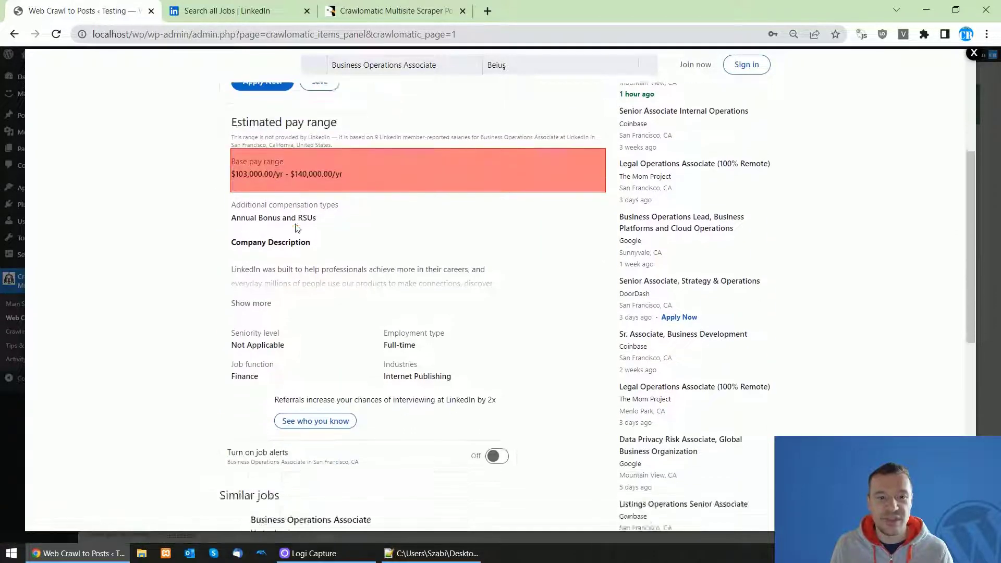
scroll(319, 260, down, 2)
scroll(333, 271, up, 4)
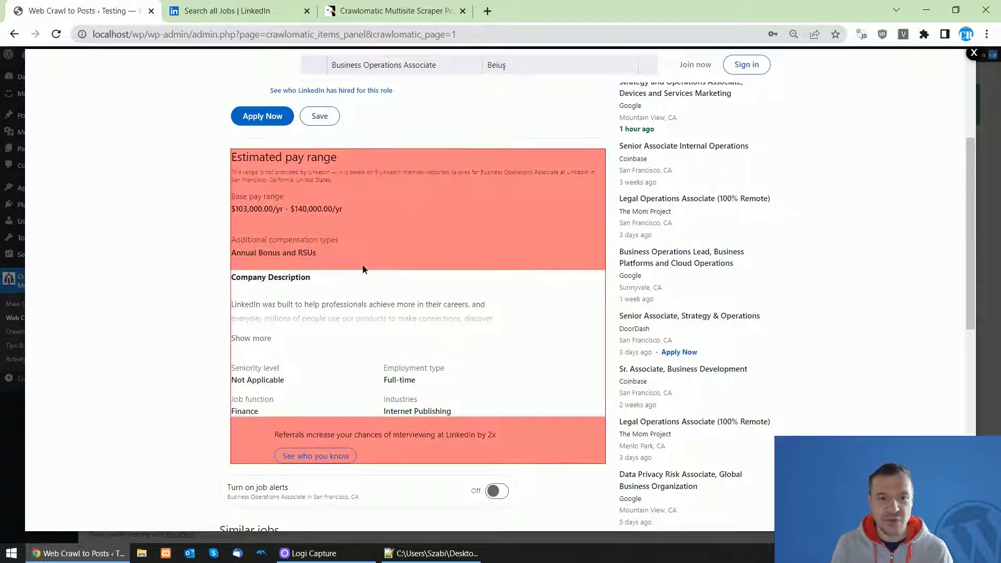
click(363, 269)
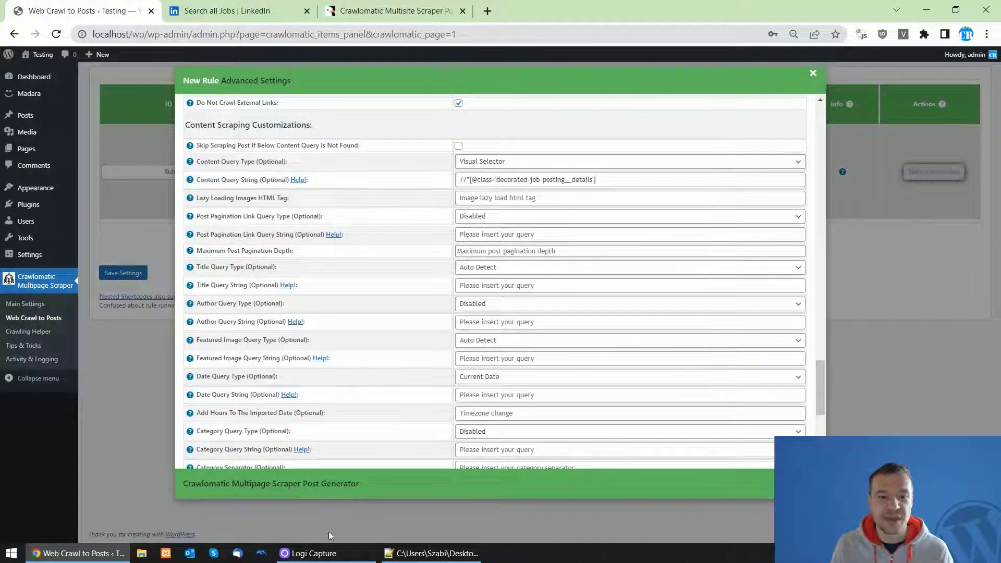
Compare the class name in the Content Query String with the one in the LINKEDIN.txt notes.
click(432, 553)
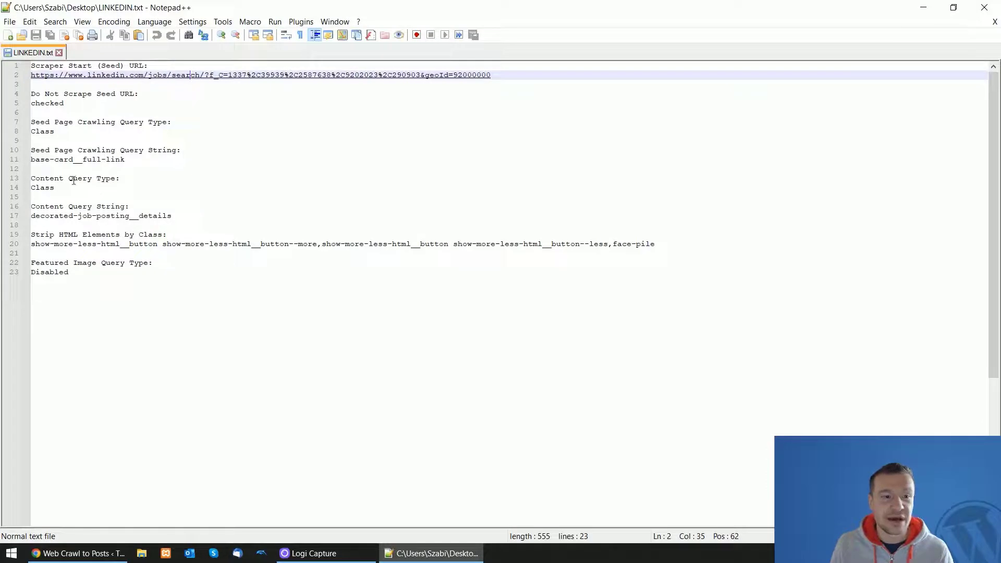
drag(172, 216, 30, 216)
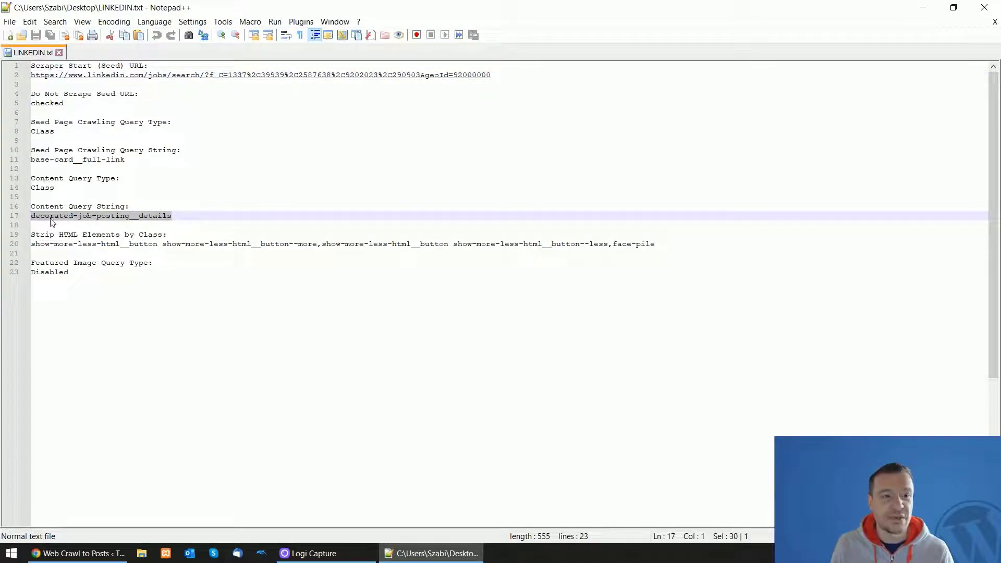
click(94, 554)
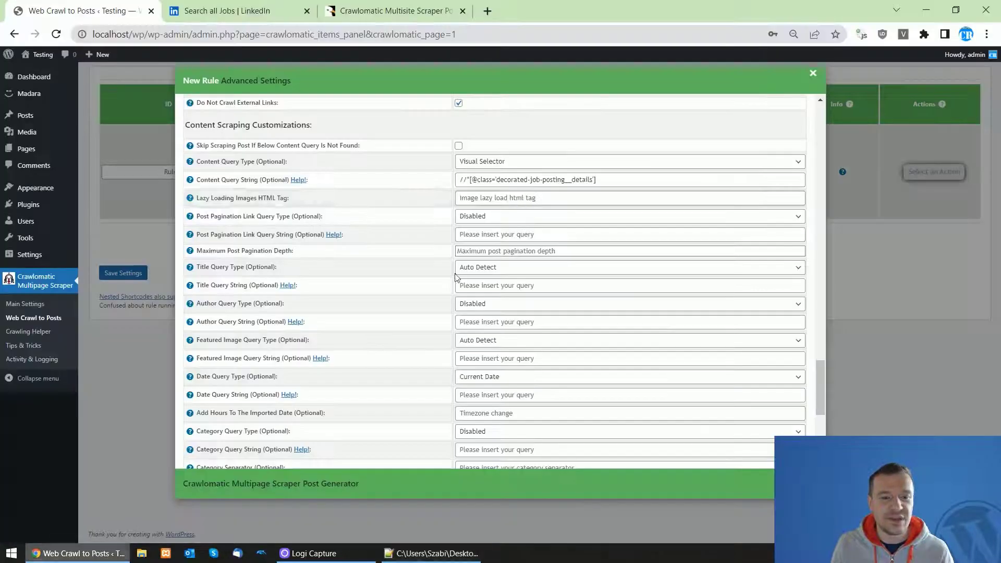
click(498, 180)
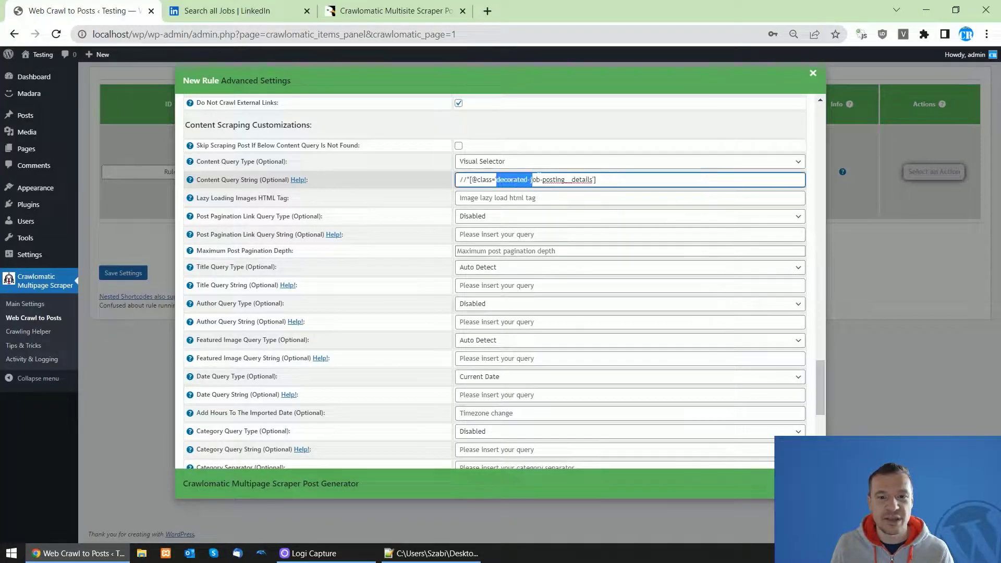
drag(538, 176, 581, 177)
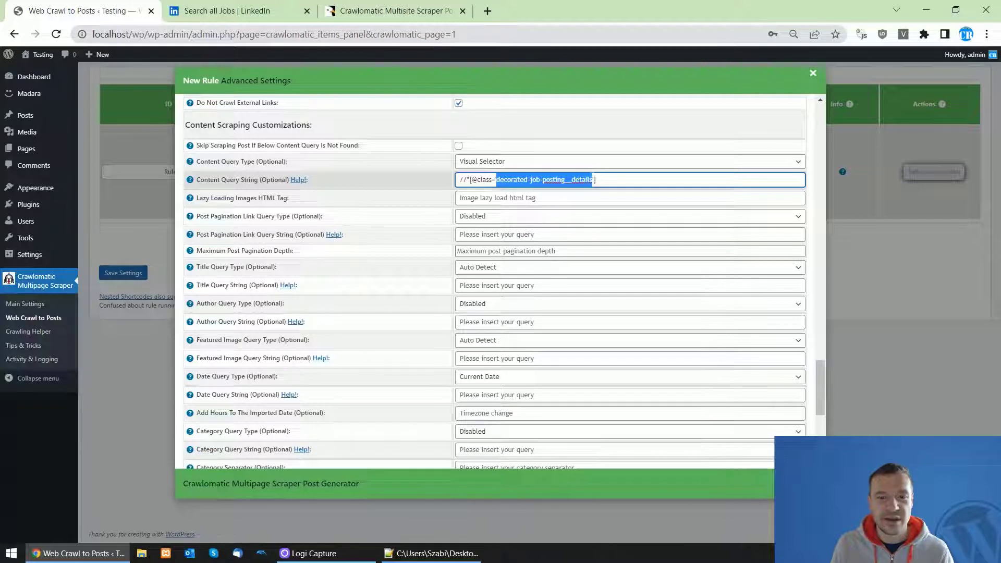
Set Content Query Type to Class and replace the Content Query String with decorated-job-posting__details copied from the LINKEDIN.txt notes.
click(484, 162)
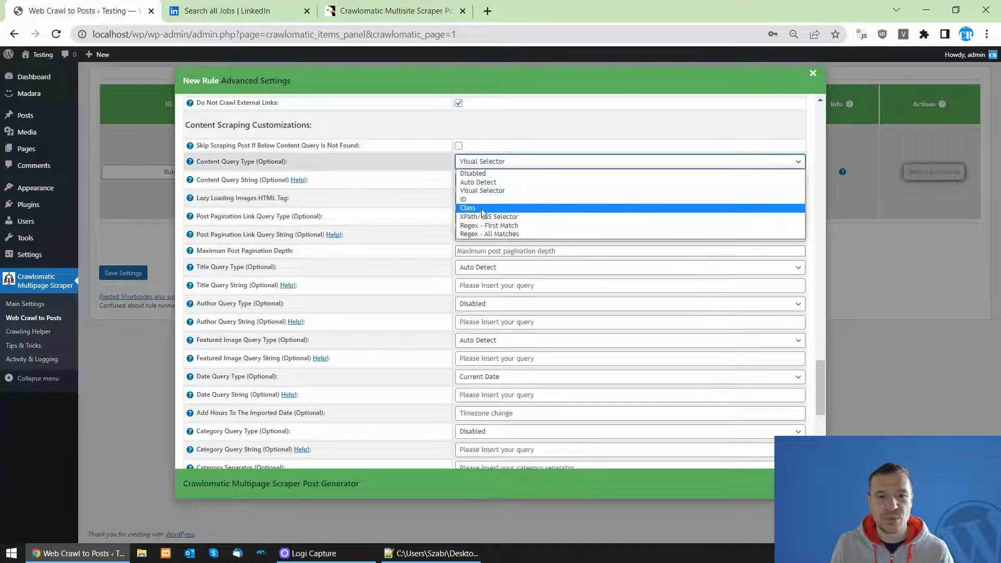
click(482, 210)
click(439, 551)
click(180, 215)
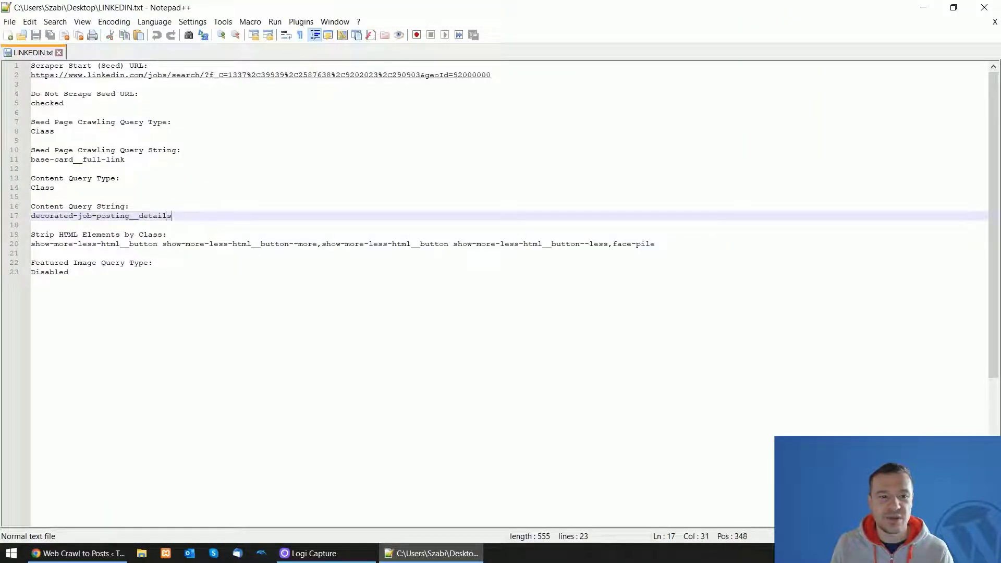
key(shift+Home)
key(ctrl+c)
click(110, 555)
click(467, 179)
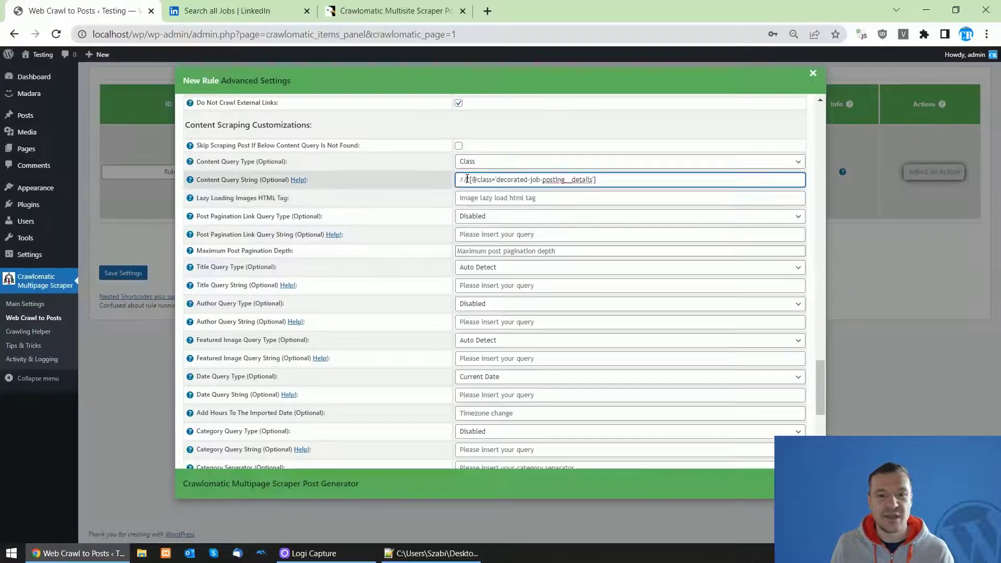
key(ctrl+v)
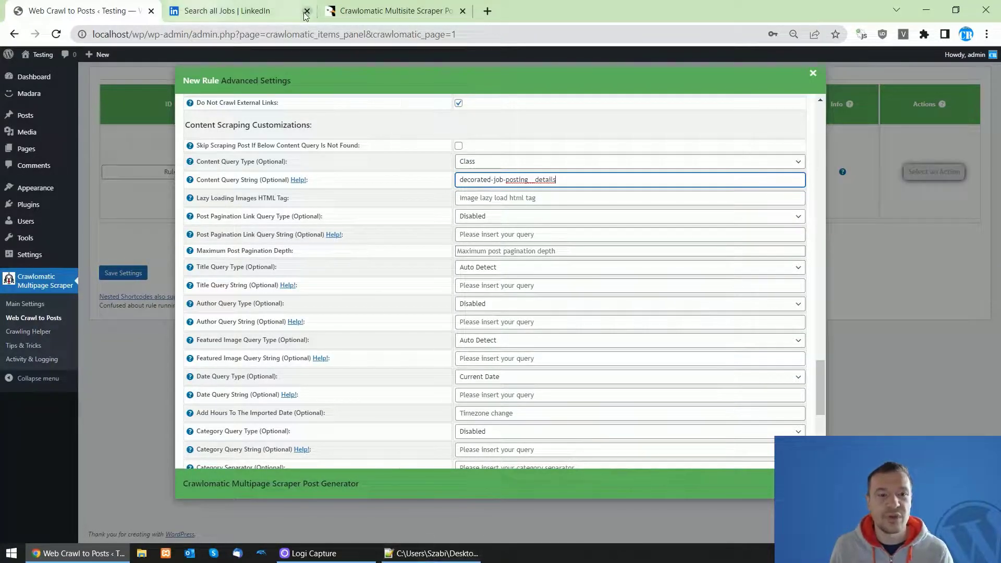
Copy the Strip HTML Elements by Class list from the LINKEDIN.txt notes and return to the rule's advanced settings.
key(alt+Tab)
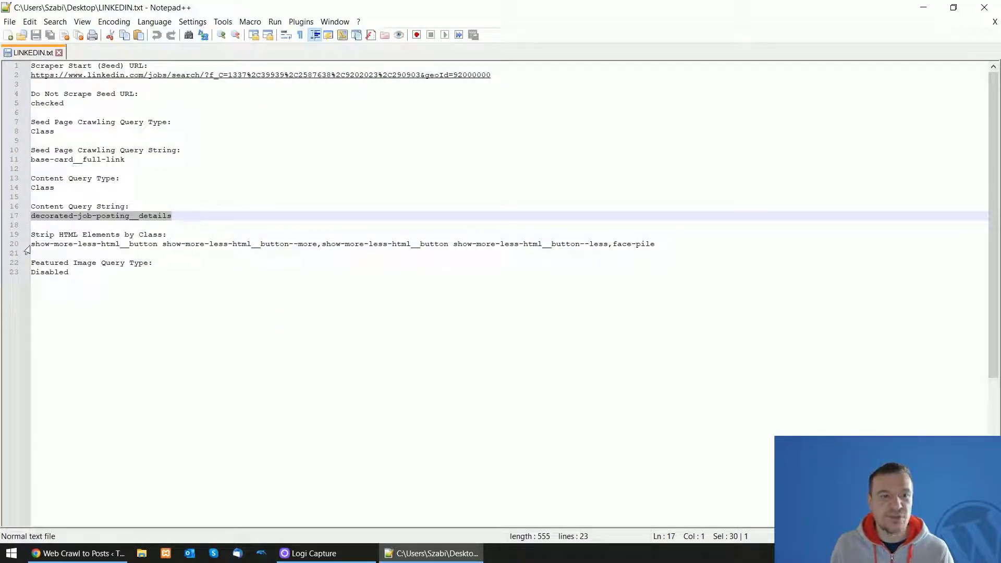
drag(31, 244, 645, 250)
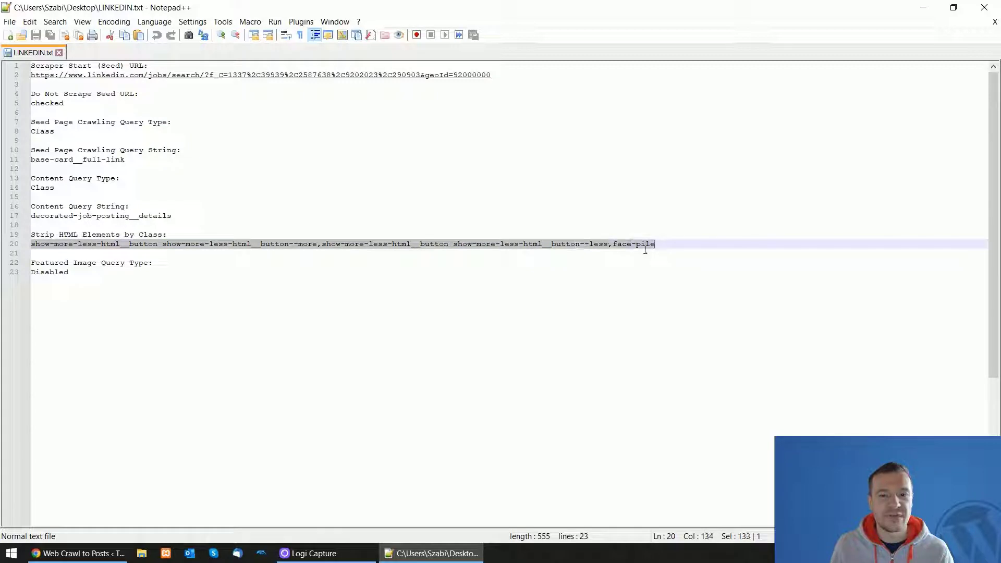
right_click(322, 246)
click(339, 263)
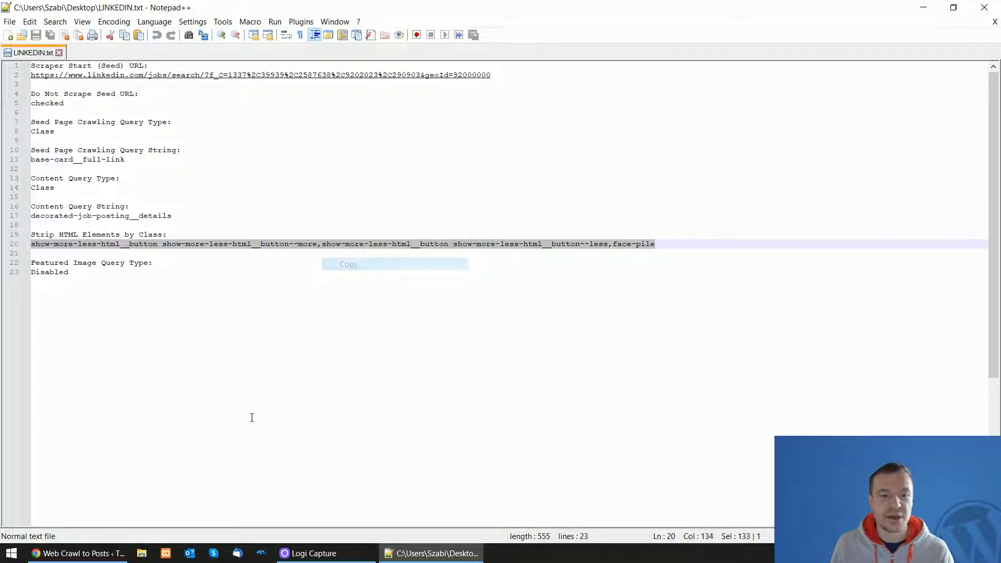
click(87, 556)
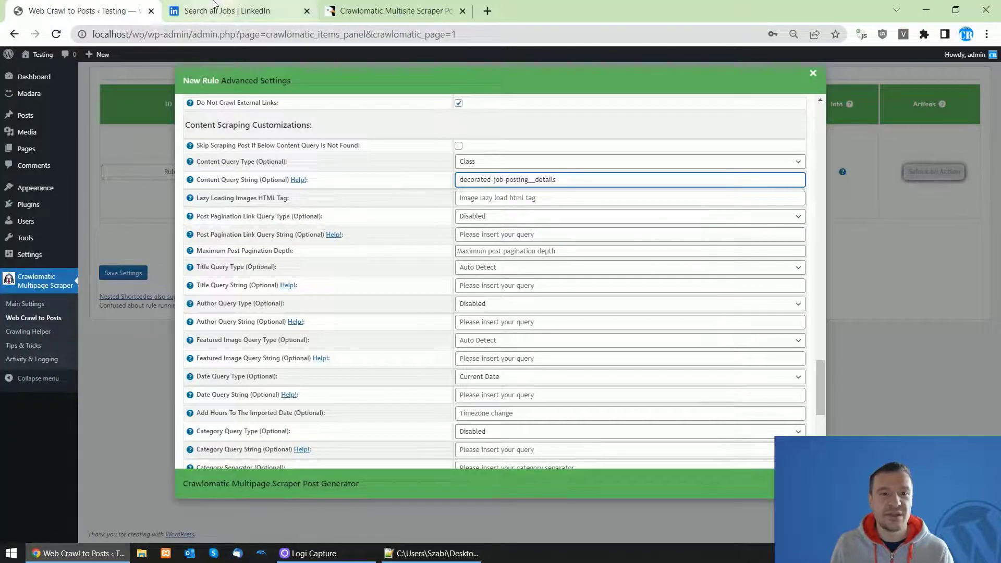
key(alt+Tab)
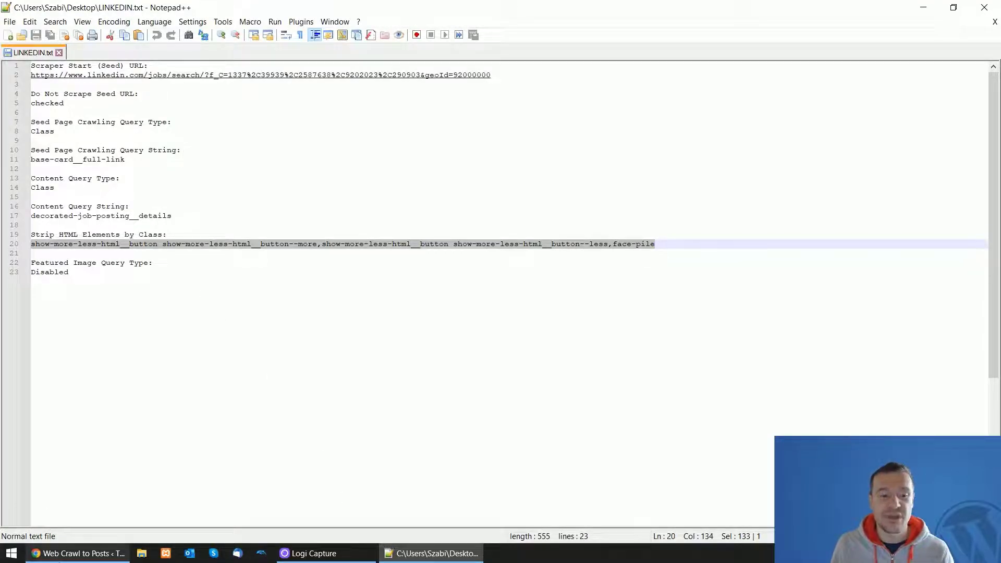
click(83, 554)
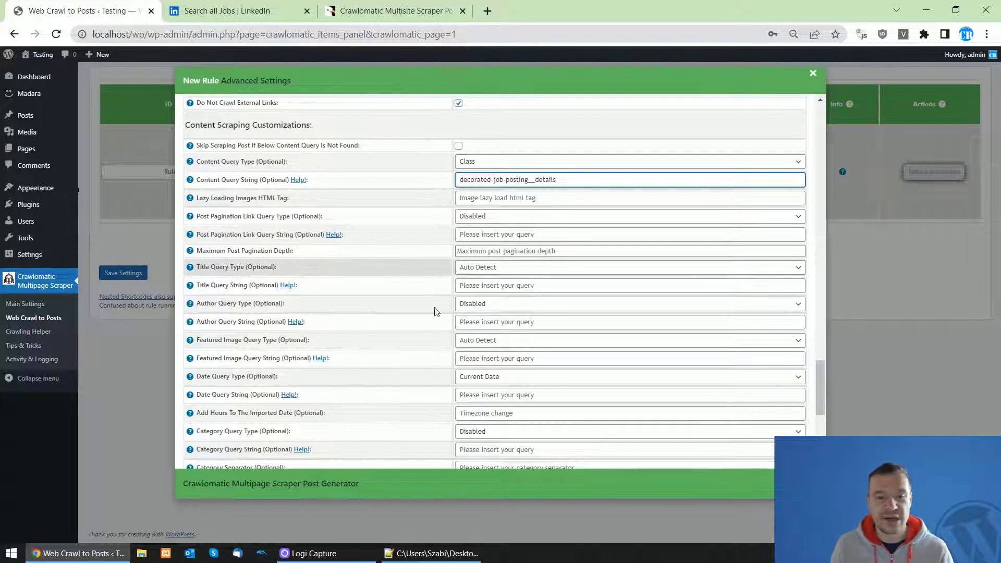
Set Featured Image Query Type to Disabled and check the job listings on the LinkedIn results page.
scroll(446, 323, down, 3)
scroll(343, 342, up, 2)
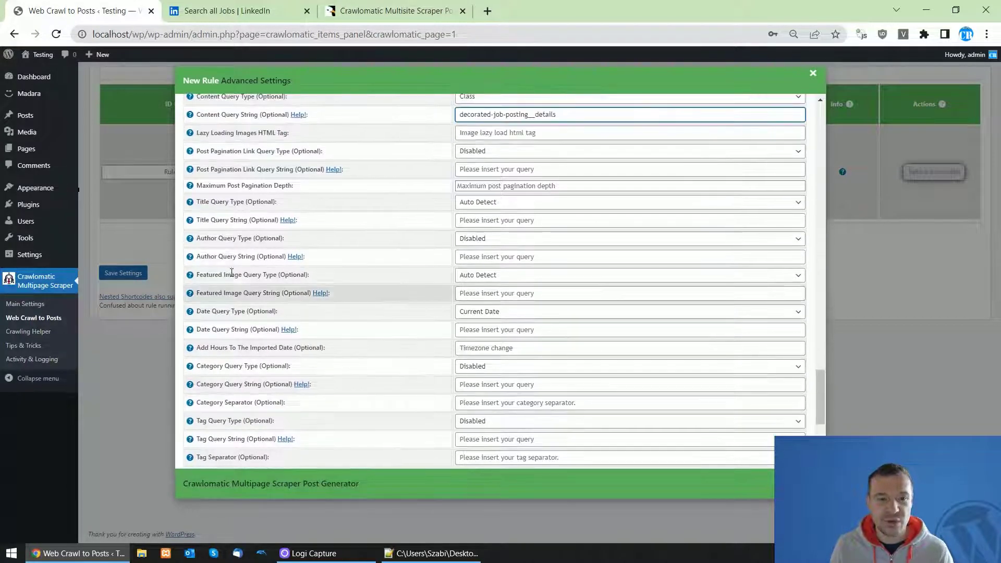
click(477, 276)
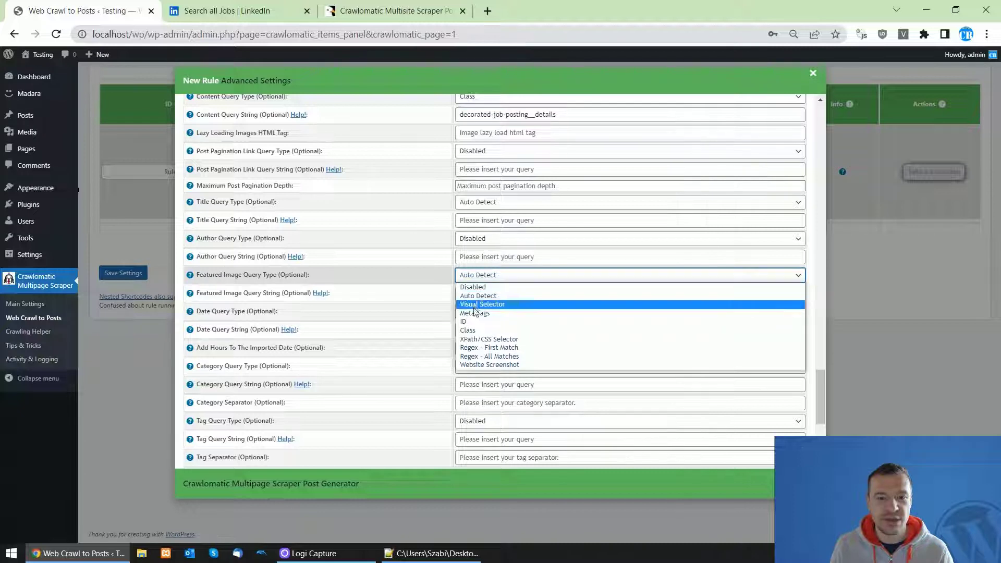
click(474, 289)
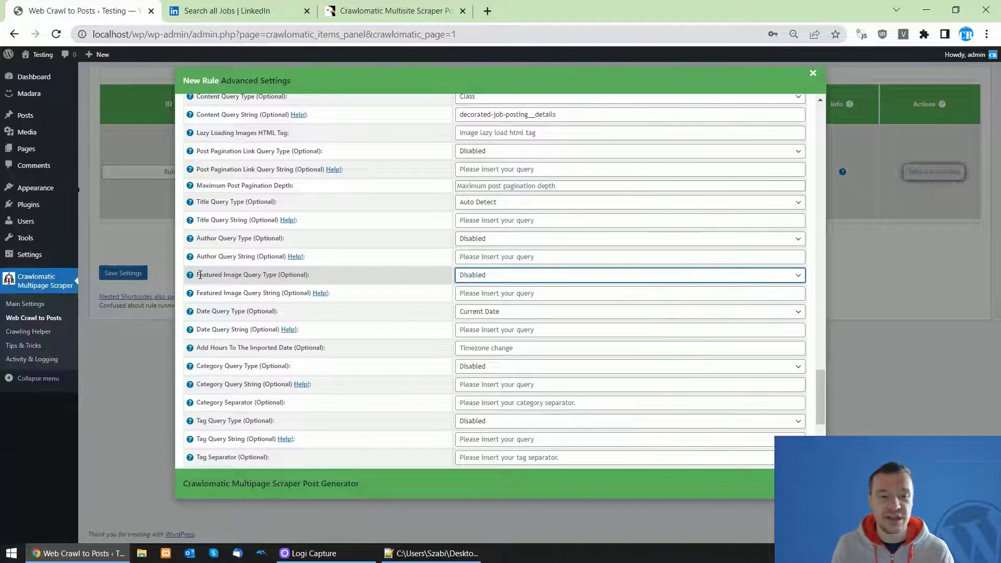
click(184, 10)
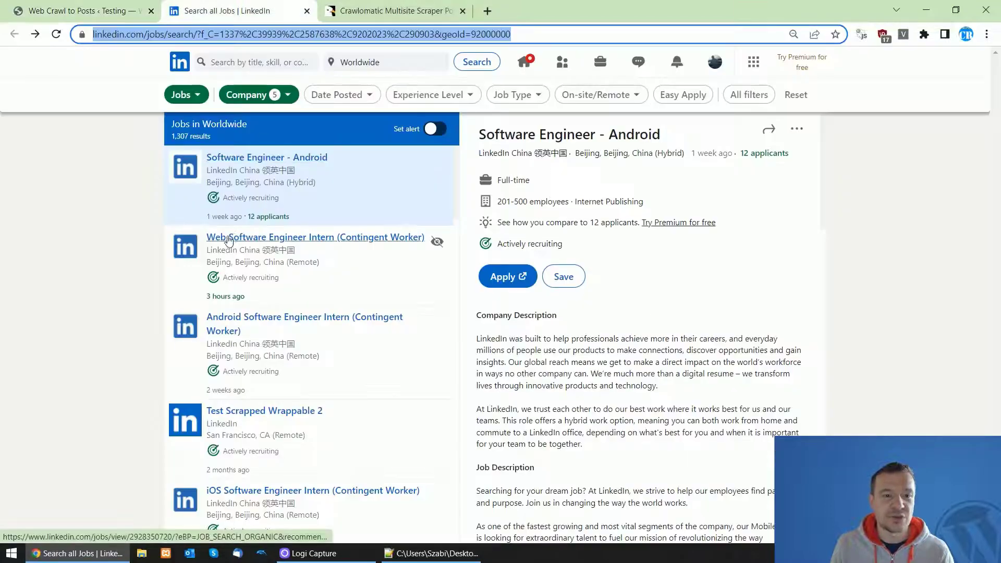
click(79, 10)
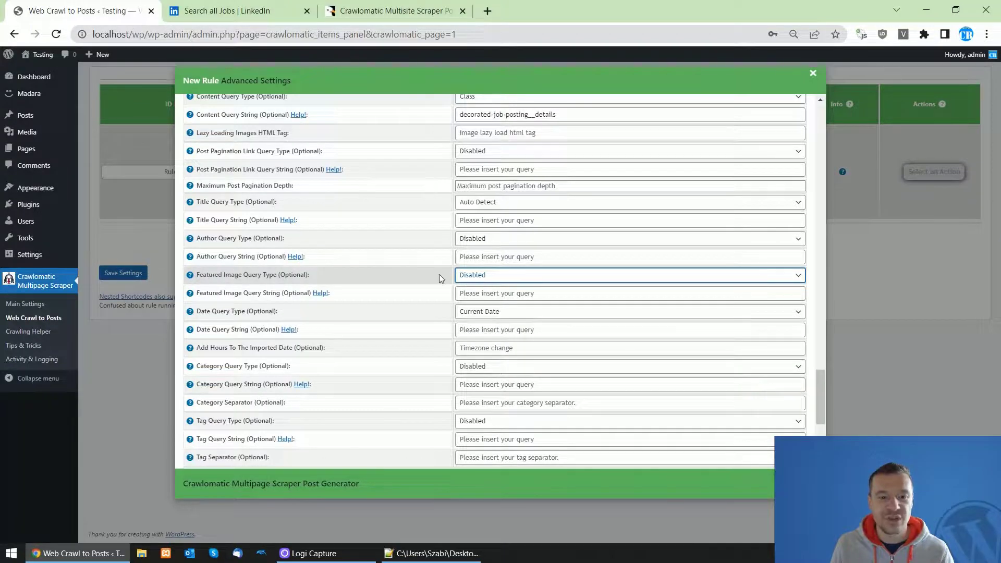
Search the rule's advanced settings for "strip ima" and enable Strip Images From Post Content.
scroll(417, 292, up, 3)
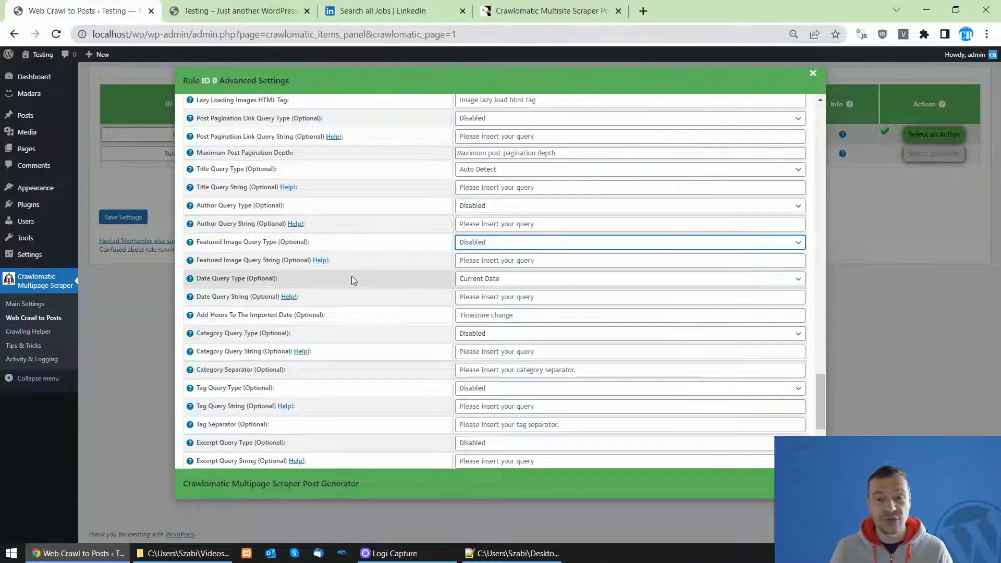
key(ctrl+f)
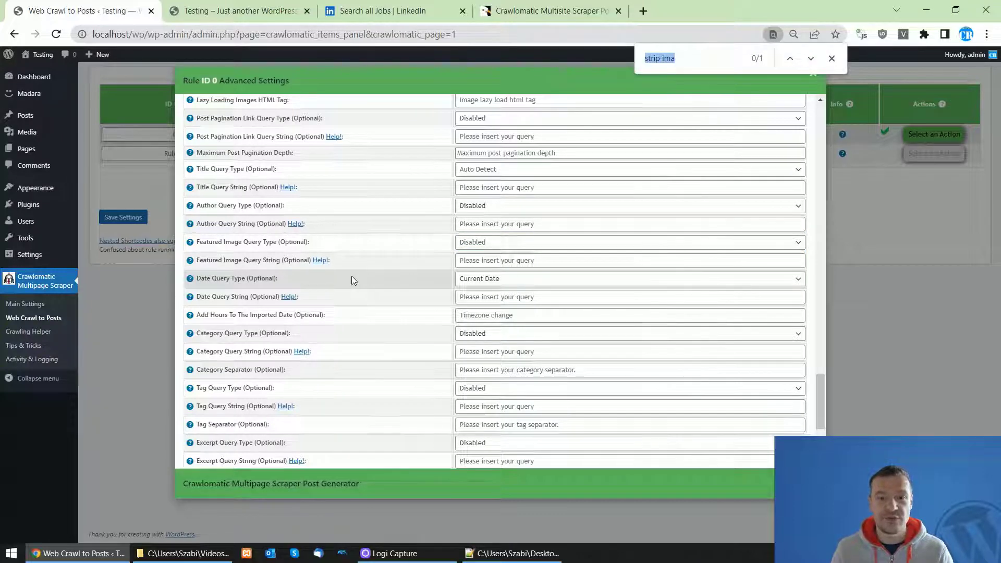
drag(200, 282, 255, 283)
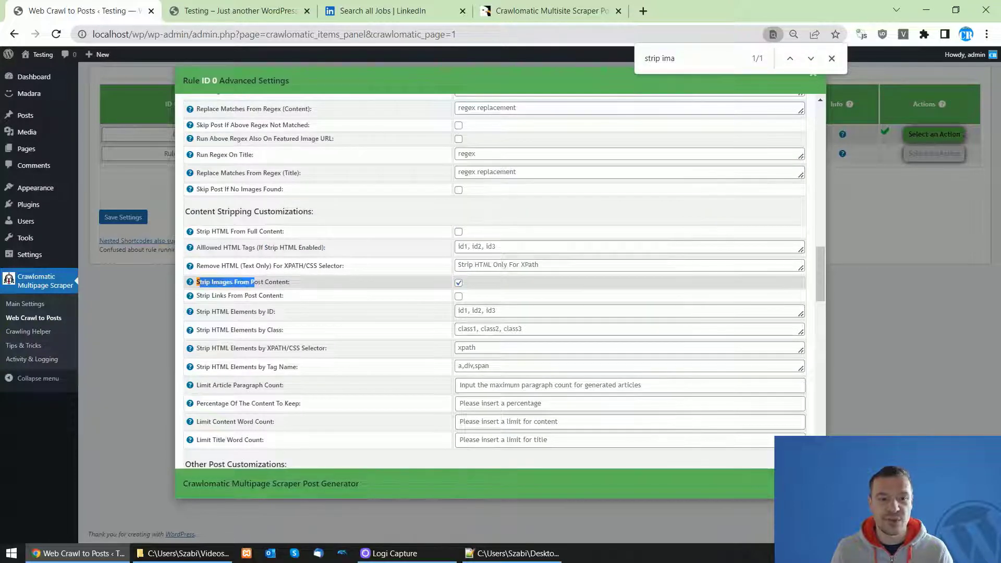
click(458, 283)
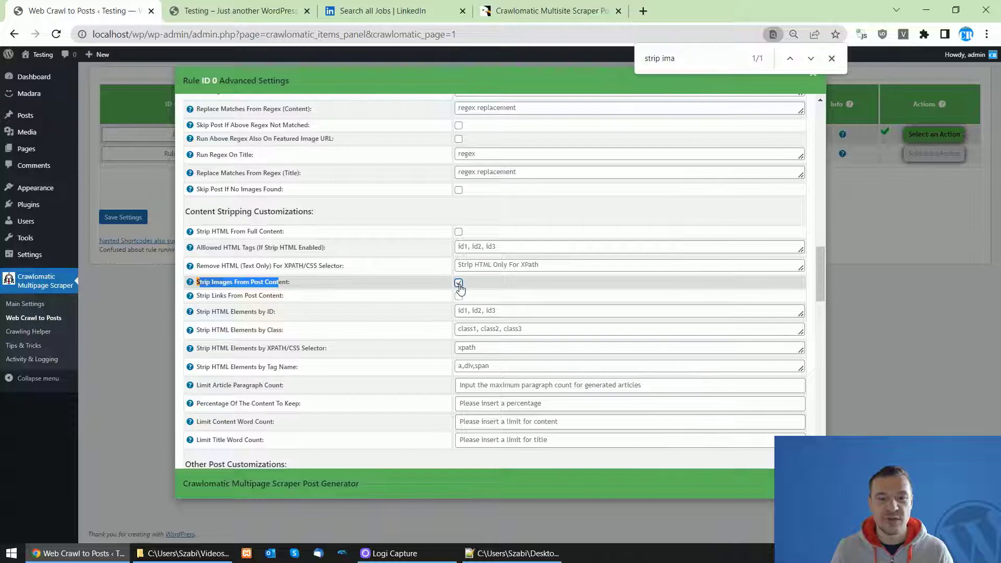
Close the advanced settings, save the rule settings and examine the Scraper Start (Seed) URL of rule 0.
click(131, 186)
click(124, 217)
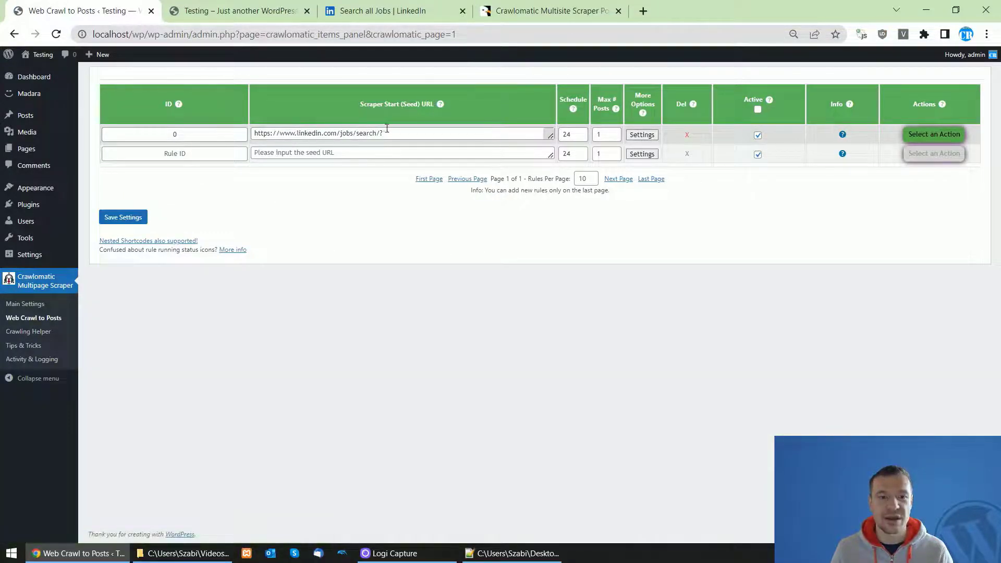
drag(402, 134, 363, 134)
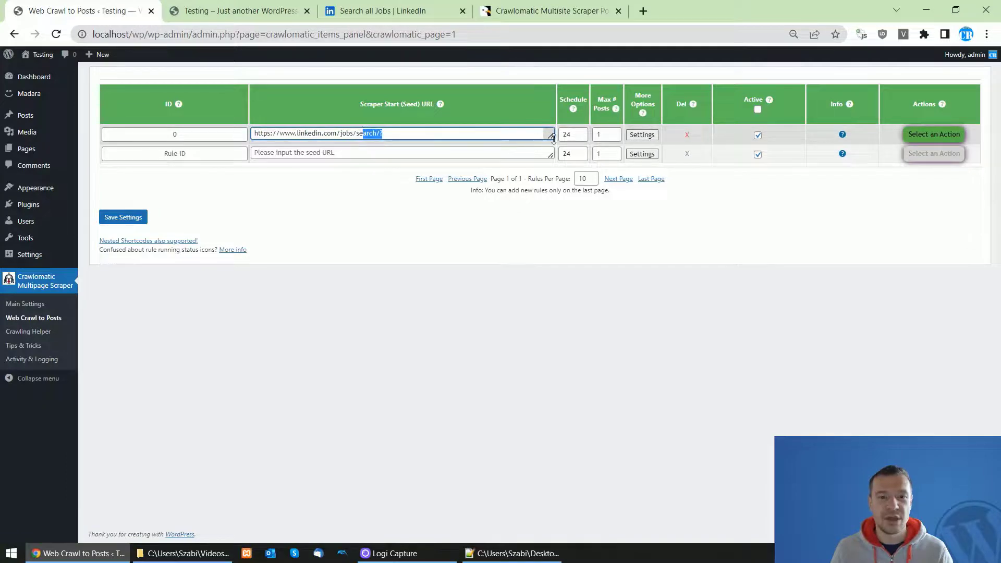
Enlarge rule 0's seed URL field to show the full address, and check the Content Stripping Customizations in its advanced settings.
drag(553, 139, 551, 230)
click(331, 151)
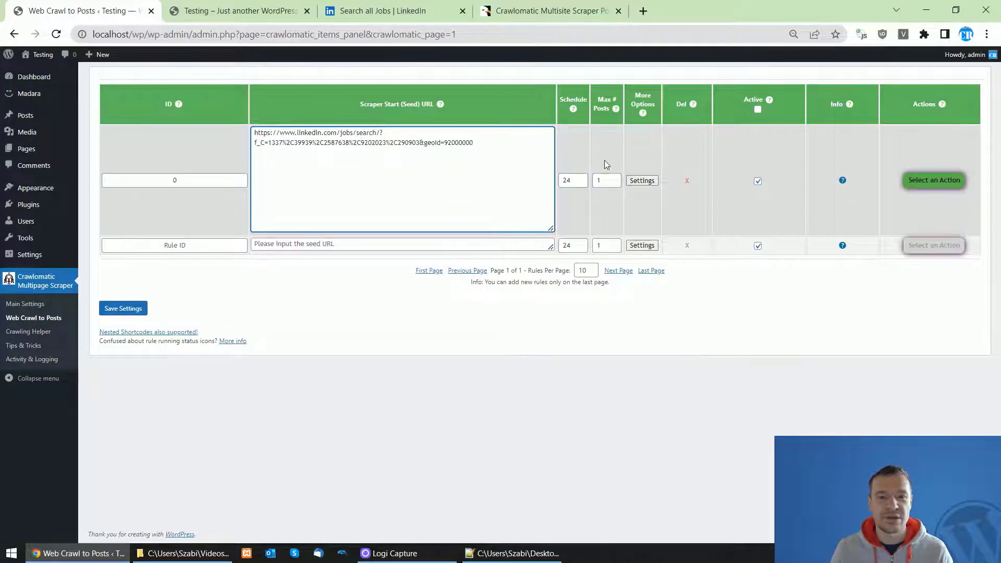
click(641, 181)
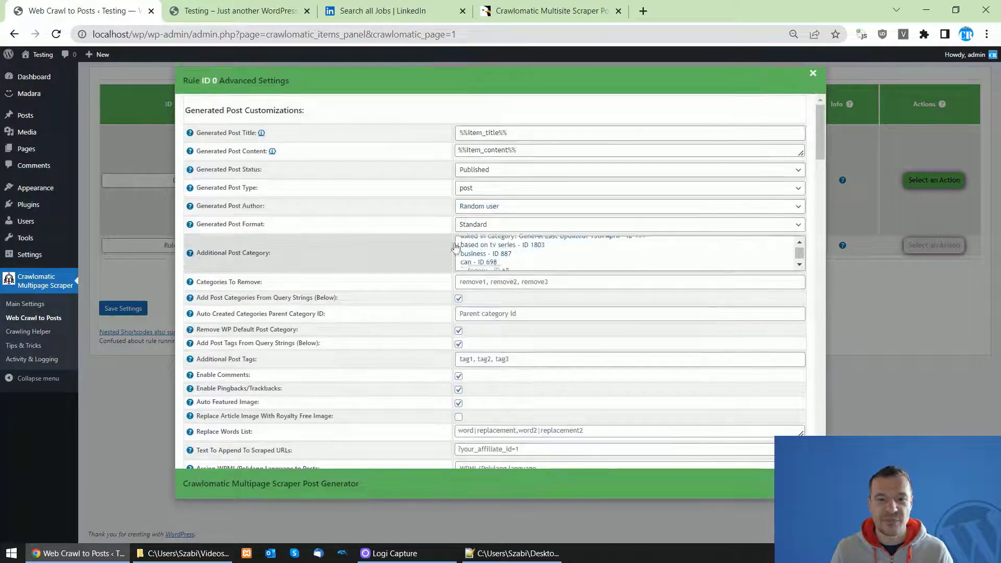
scroll(455, 247, down, 20)
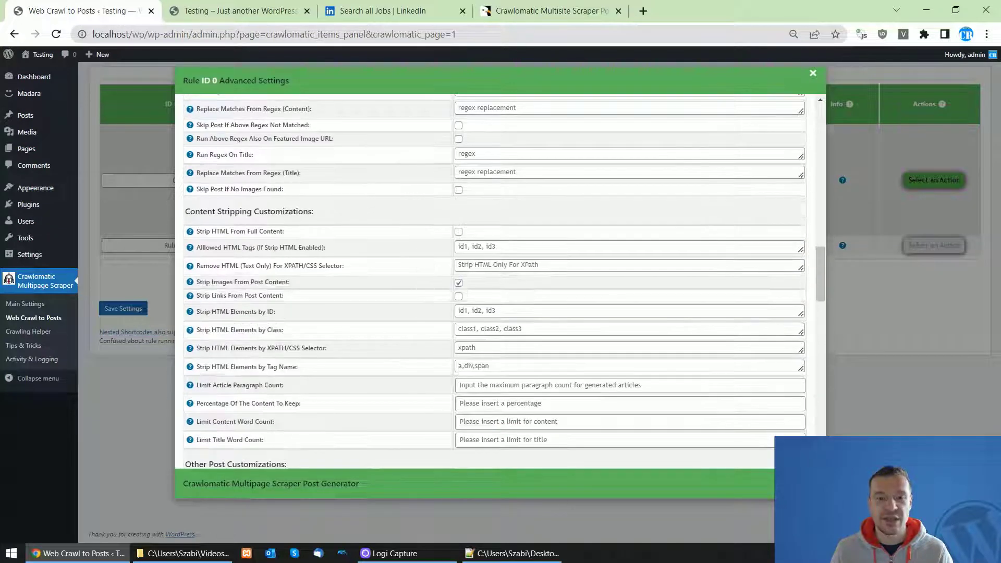
Switch to the LINKEDIN.txt notes in Notepad++ and copy the class list under Strip HTML Elements by Class.
click(514, 553)
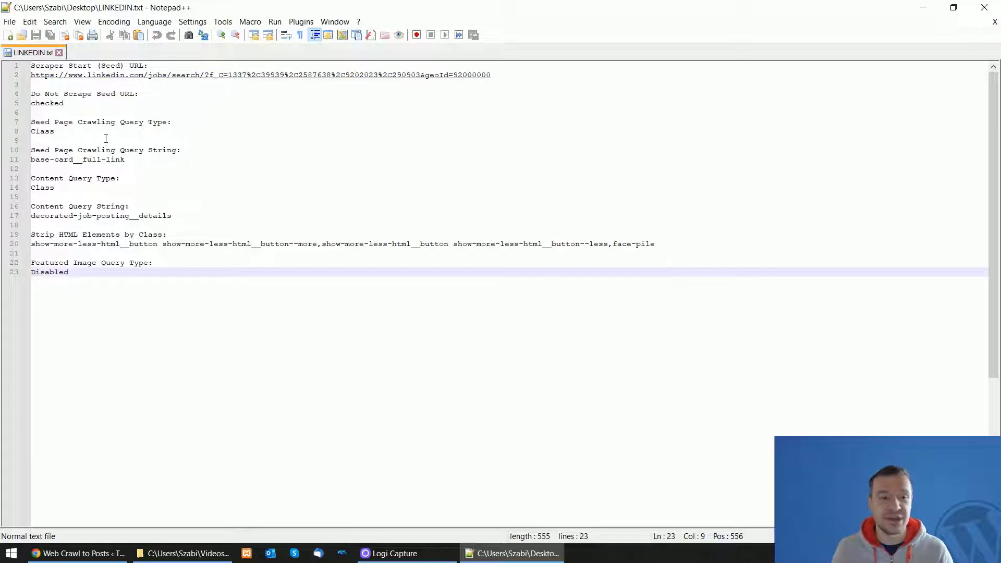
drag(599, 236, 31, 225)
drag(658, 244, 31, 244)
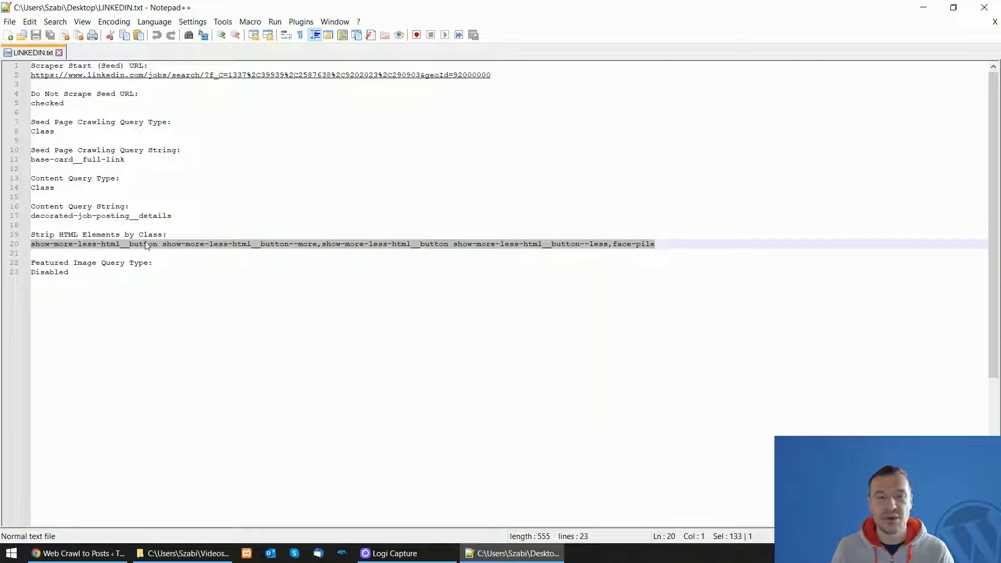
right_click(170, 246)
click(196, 265)
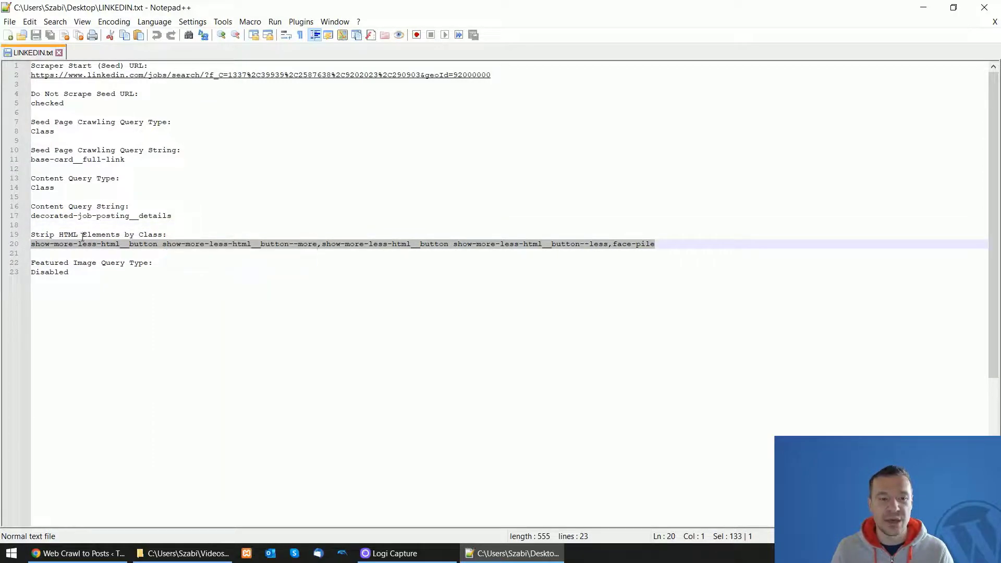
Return to rule 0 in the browser, close its advanced settings and save the rule settings.
click(78, 553)
click(850, 279)
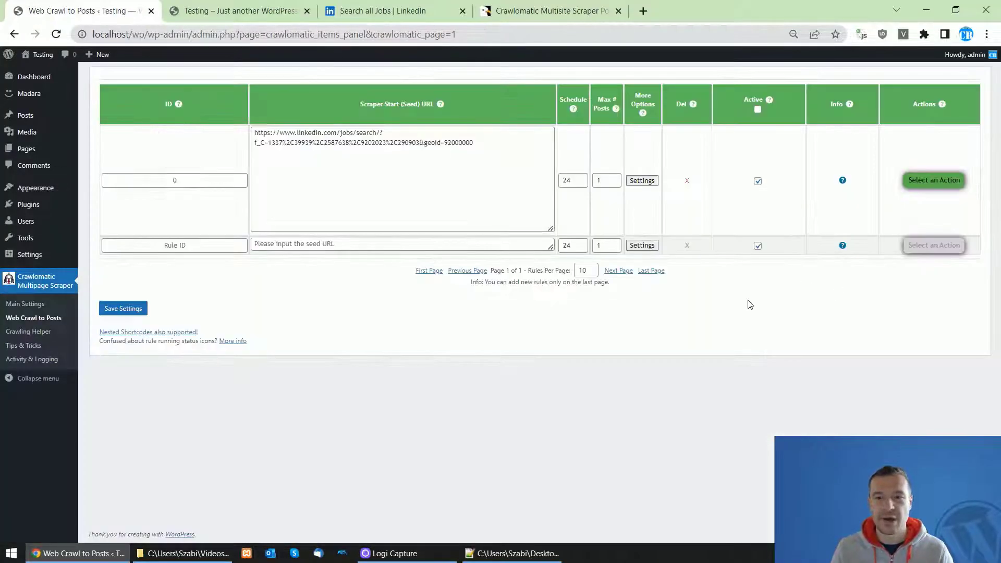
click(143, 315)
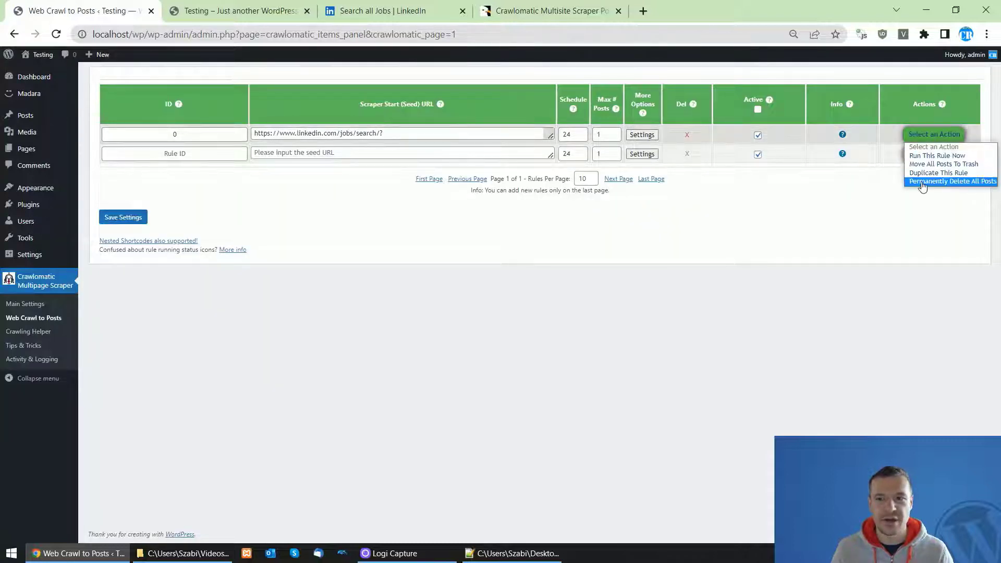
Permanently delete all posts generated by rule 0 and reload the site's home page to check the removal.
click(920, 180)
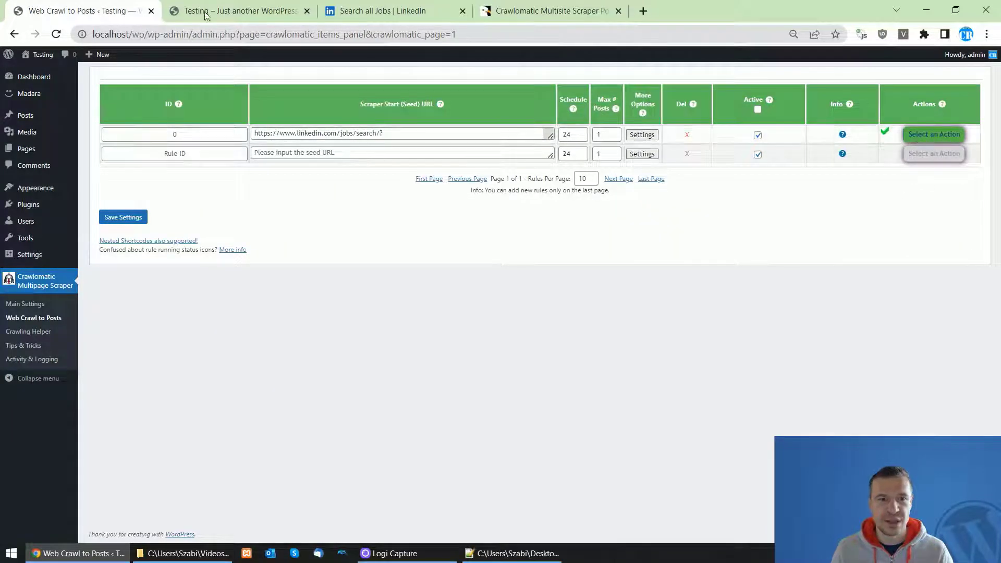
click(237, 10)
click(56, 34)
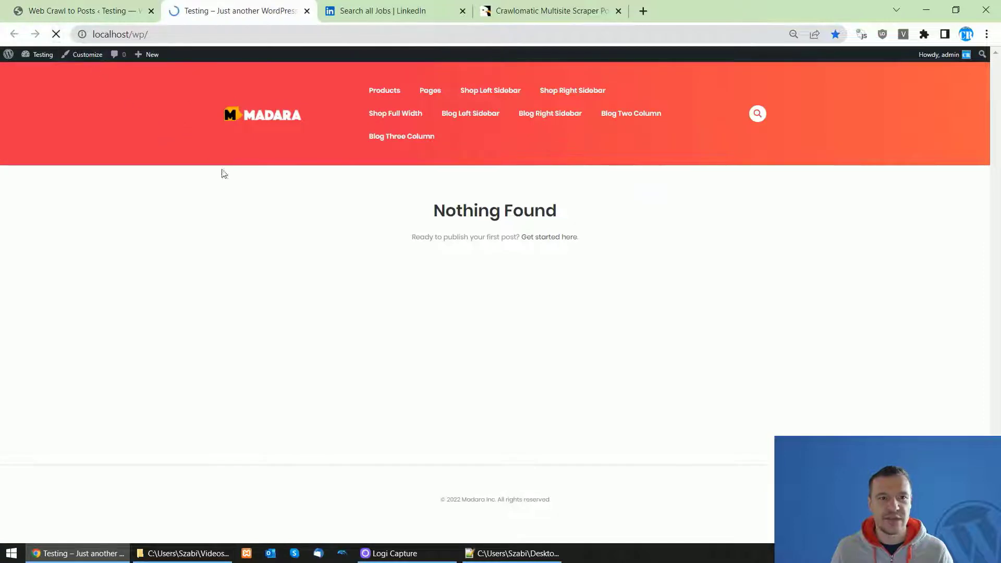
Return to the Web Crawl to Posts page and run rule 0 immediately, confirming the run.
click(79, 11)
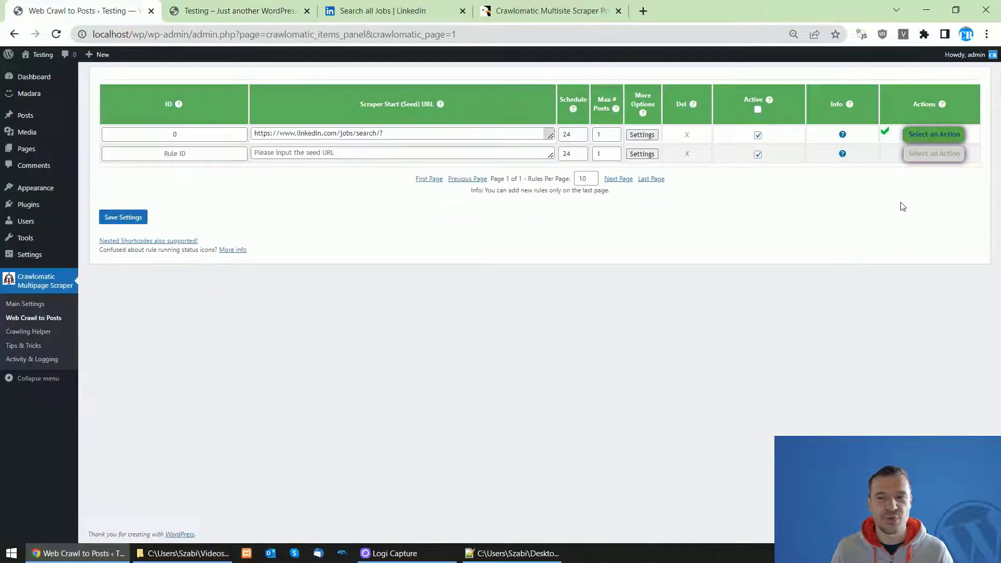
click(918, 134)
click(923, 151)
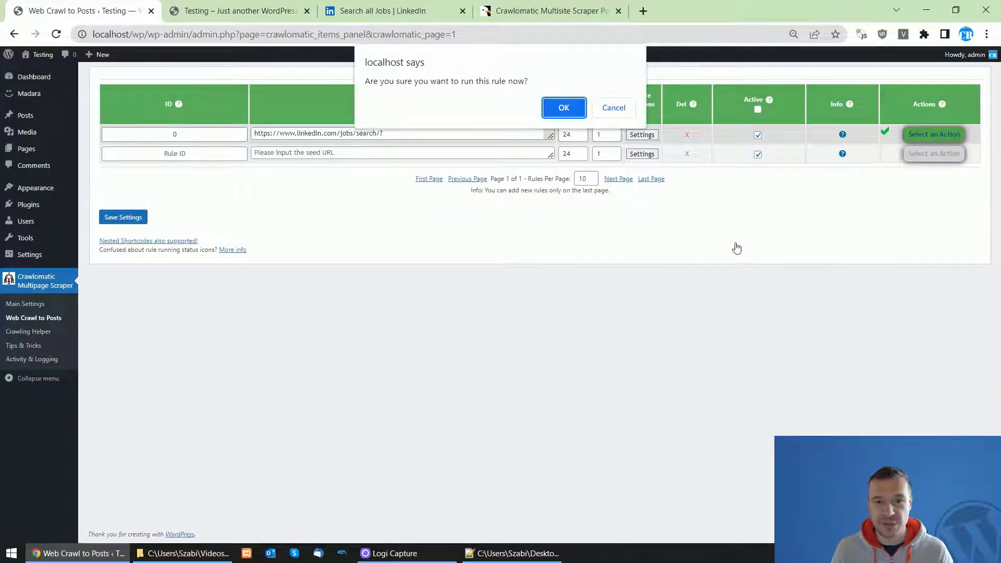
key(Return)
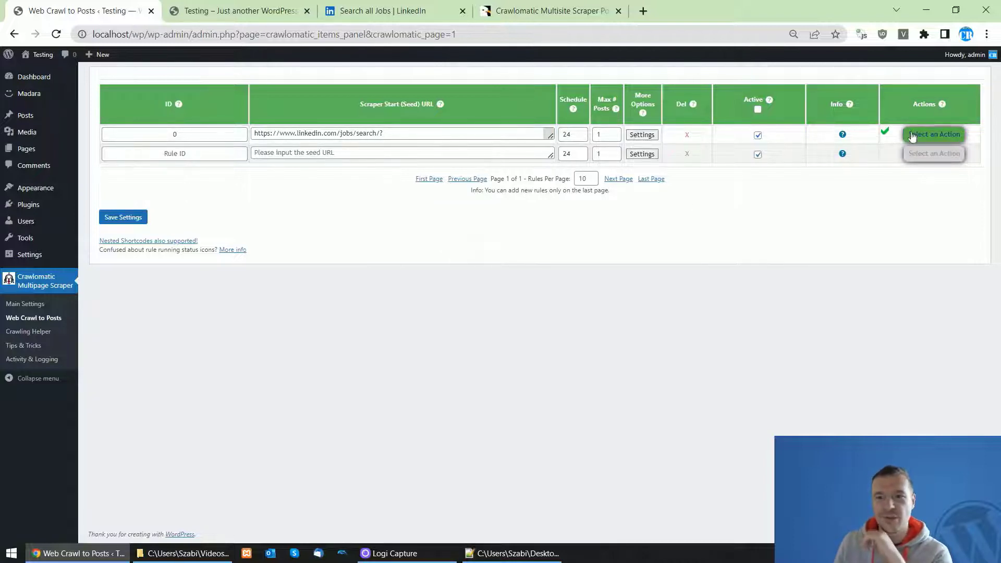
Reload the Testing site's home page and open the newly generated LinkedIn job post.
click(191, 11)
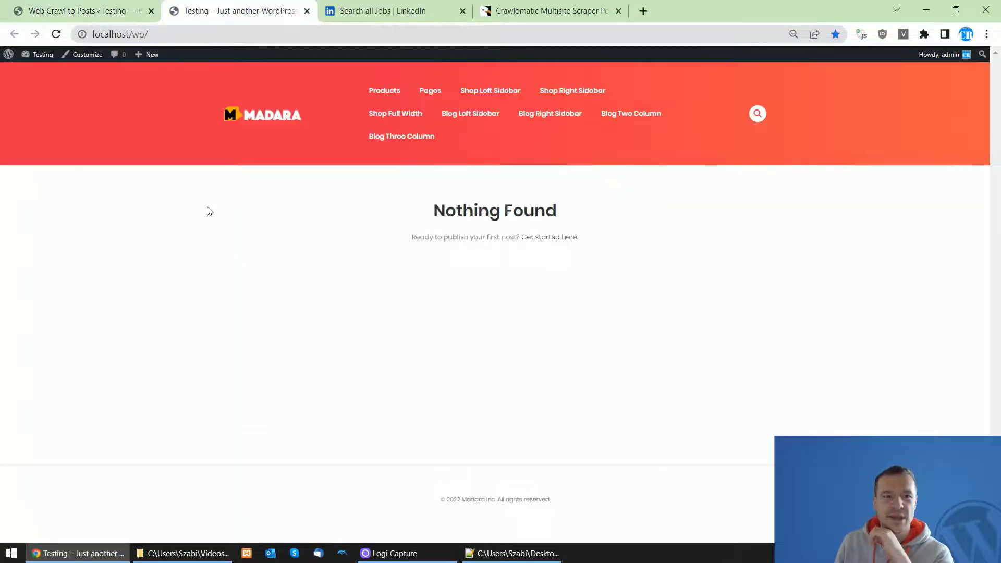
key(F5)
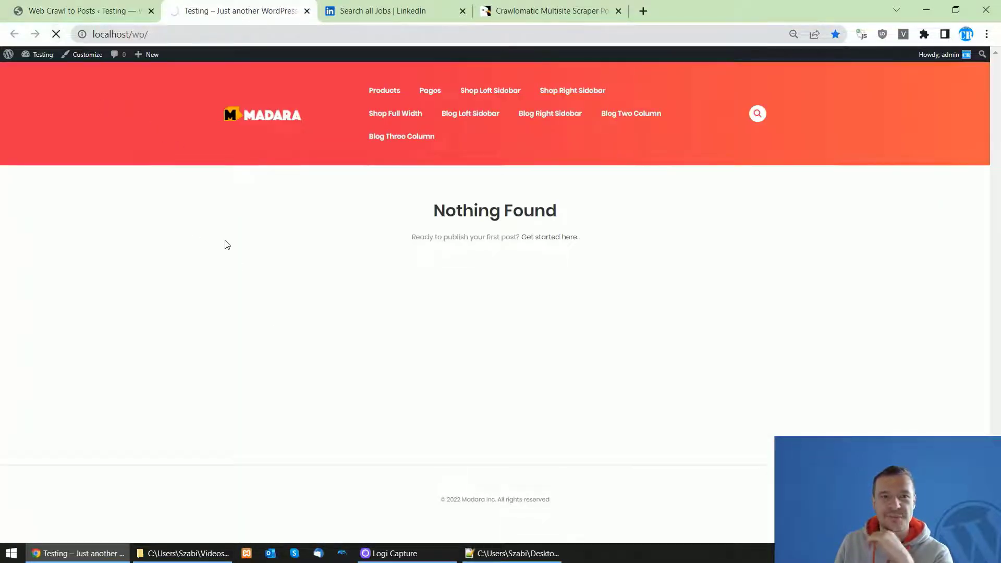
click(330, 230)
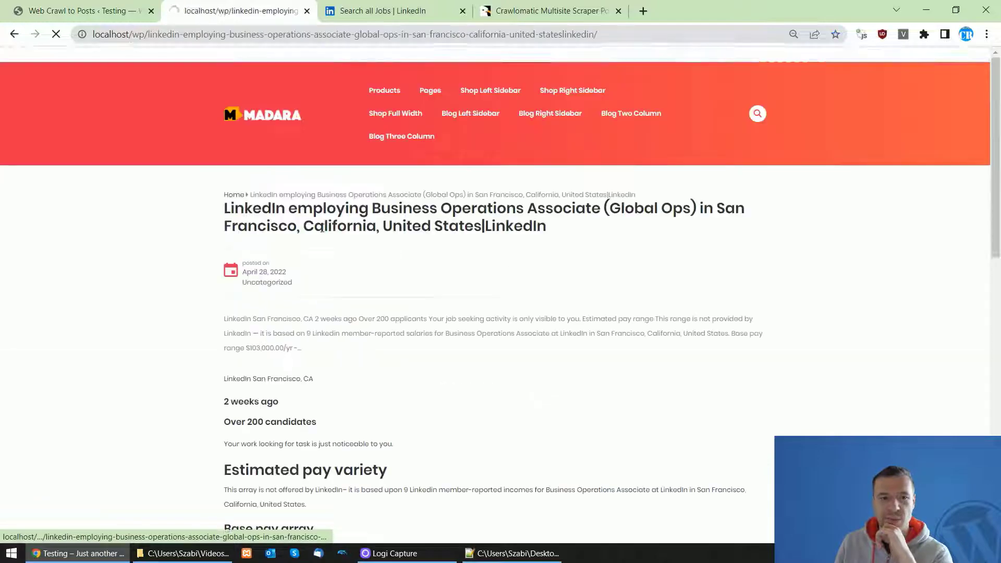
Examine the generated post's pay details, job description, responsibilities, qualifications and application form text.
scroll(177, 292, down, 5)
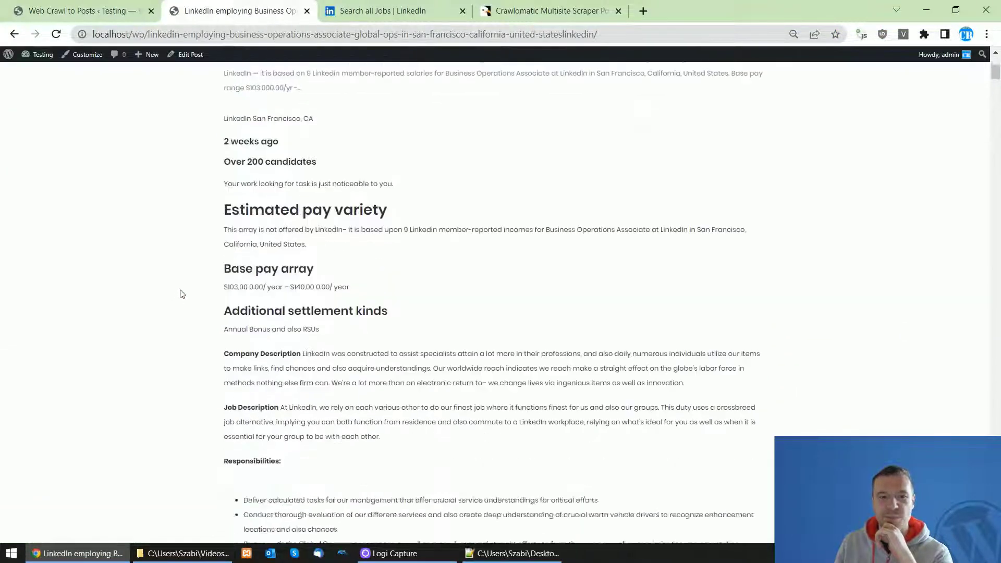
scroll(182, 294, down, 15)
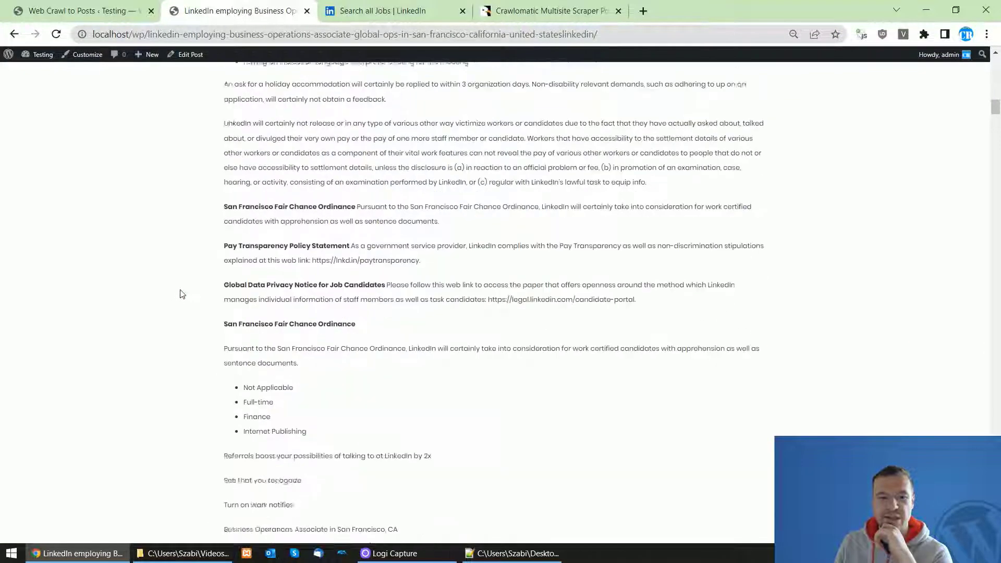
scroll(181, 294, down, 15)
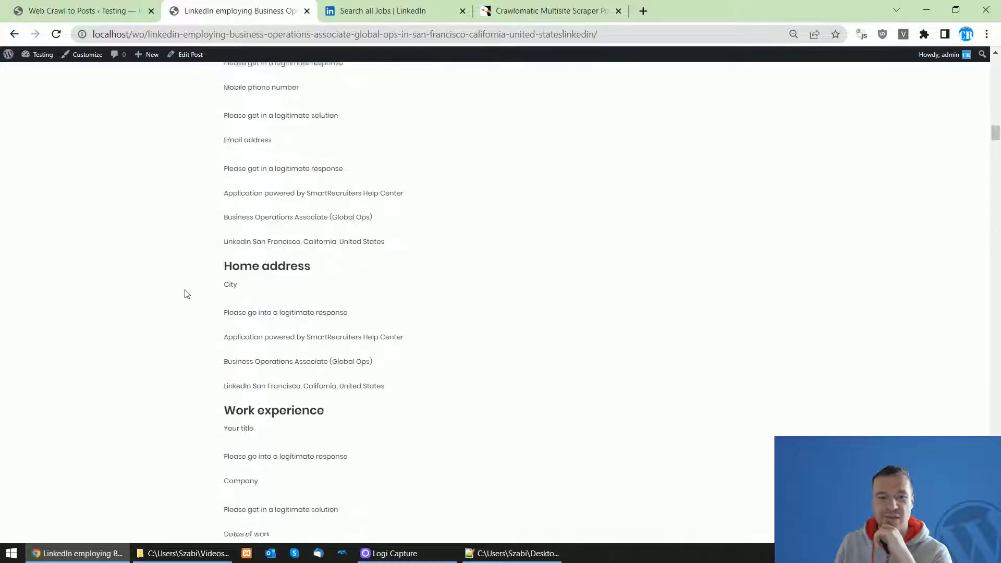
scroll(186, 294, down, 12)
drag(997, 152, 997, 68)
scroll(240, 344, down, 6)
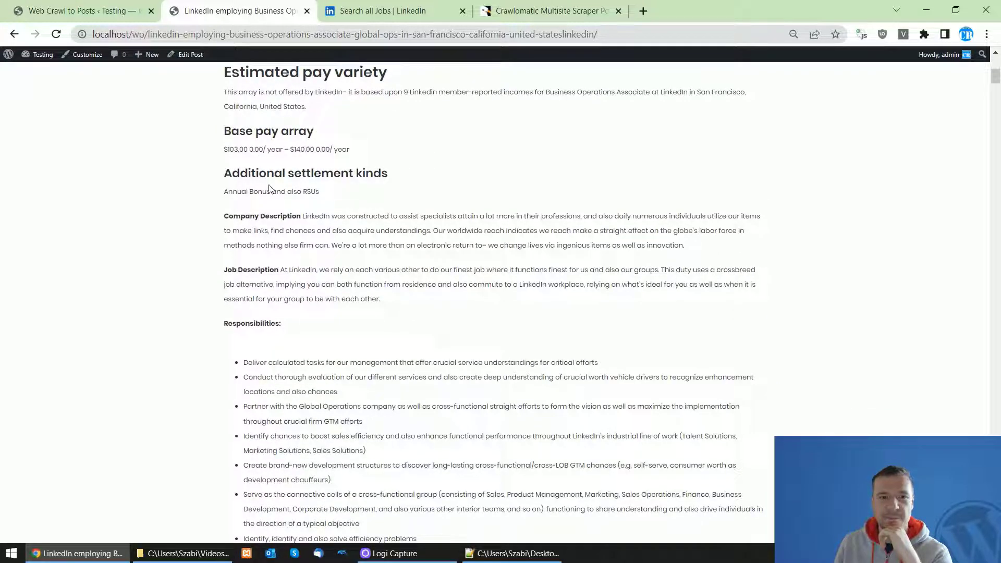
scroll(273, 187, down, 3)
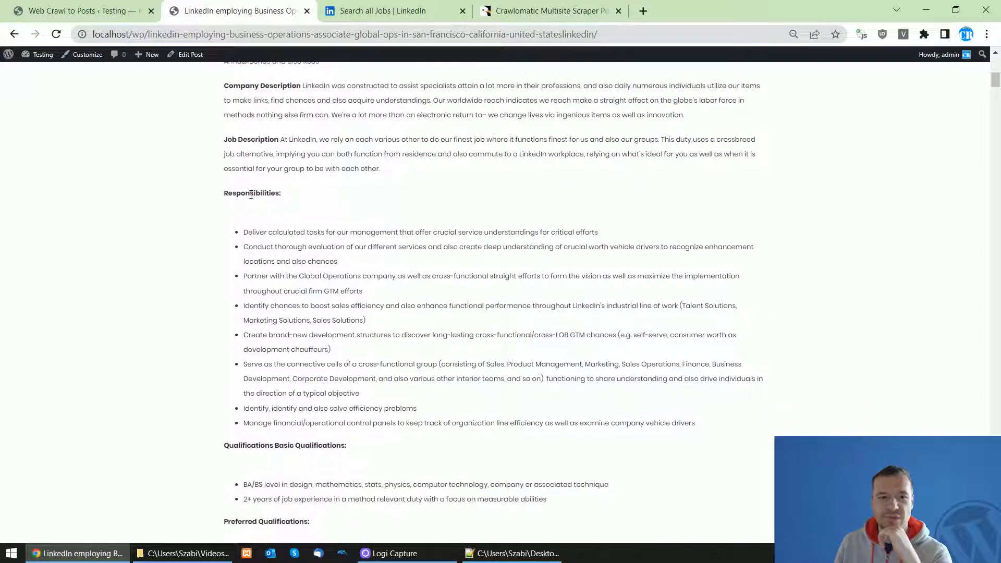
scroll(259, 255, down, 9)
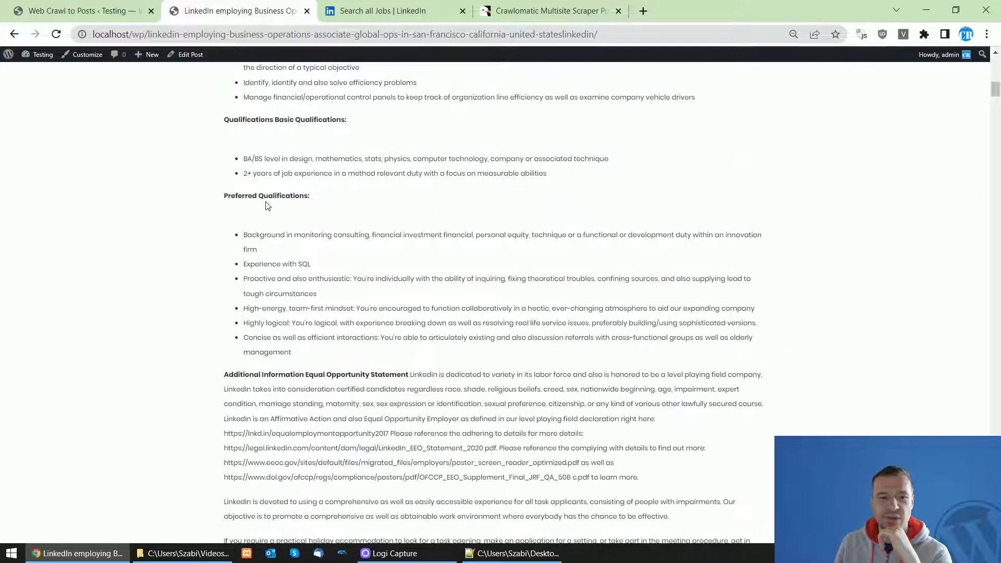
scroll(259, 213, down, 15)
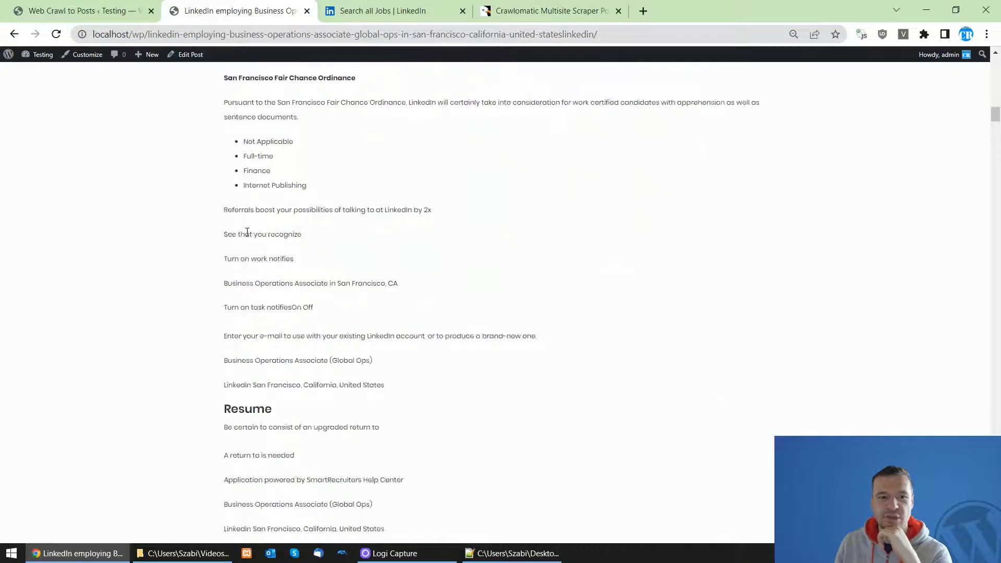
scroll(243, 255, down, 3)
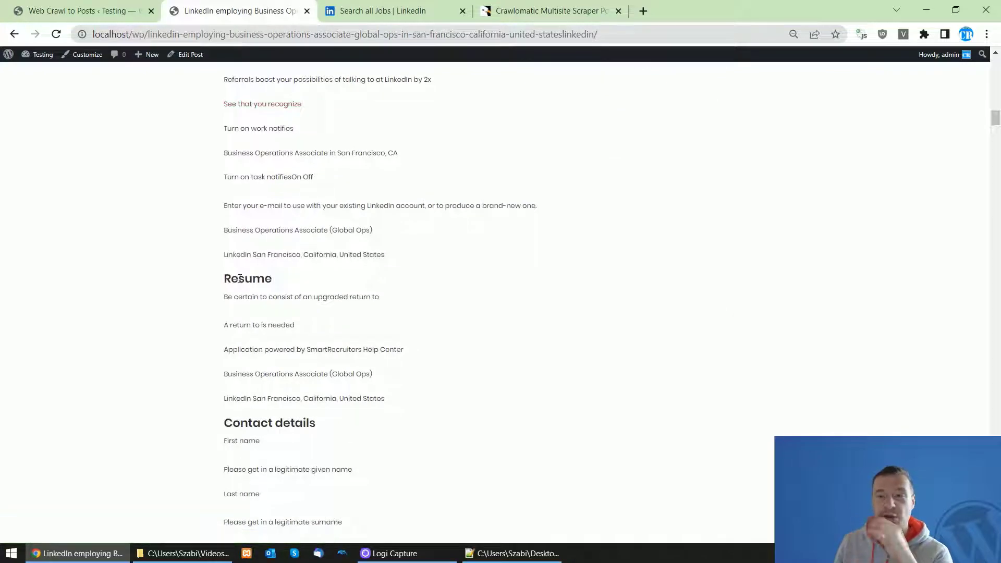
scroll(241, 274, down, 11)
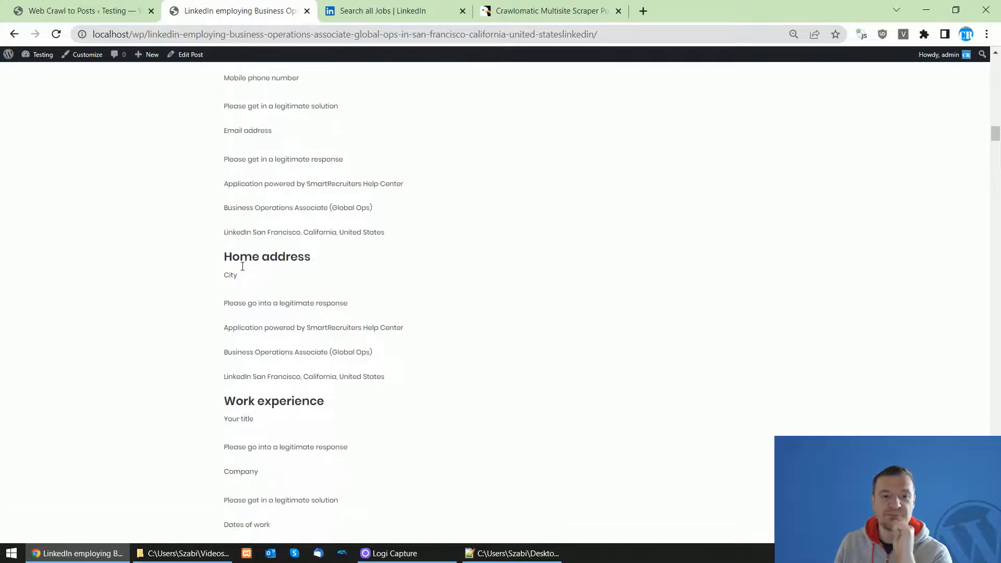
scroll(250, 292, down, 3)
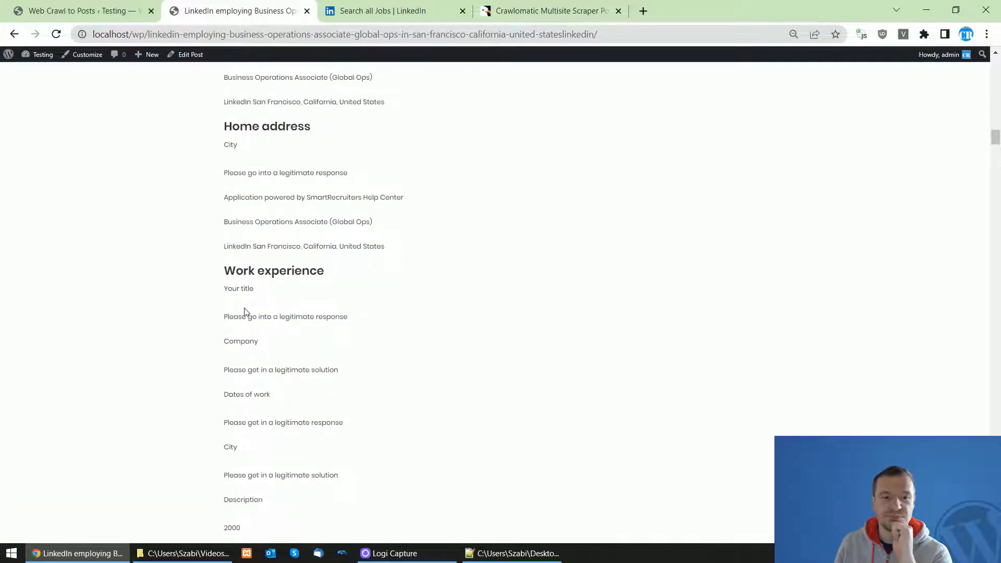
scroll(245, 312, down, 10)
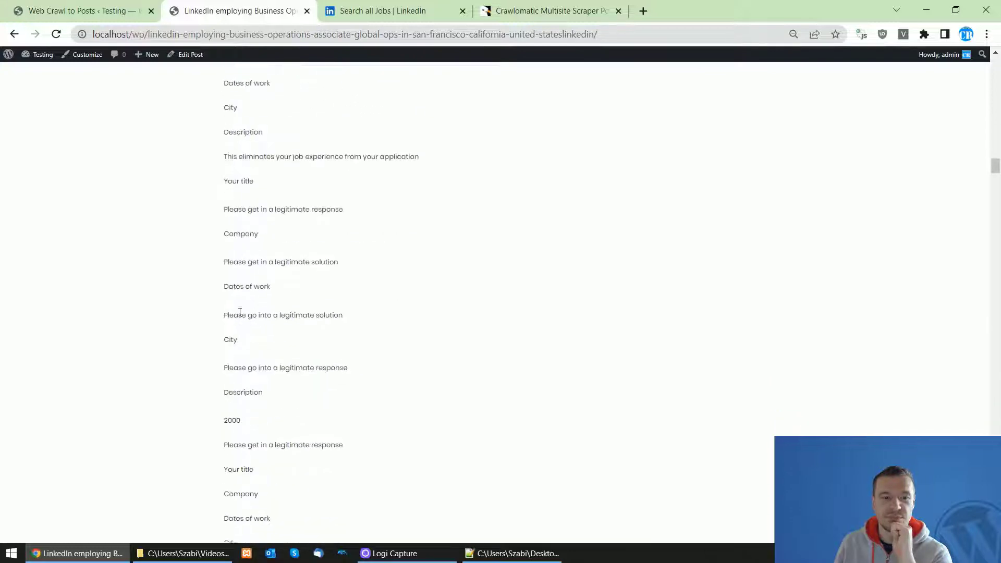
scroll(240, 313, down, 14)
Review the rest of the generated post, from the voluntary disclosure and screening questions to the list of similar jobs.
drag(996, 193, 987, 356)
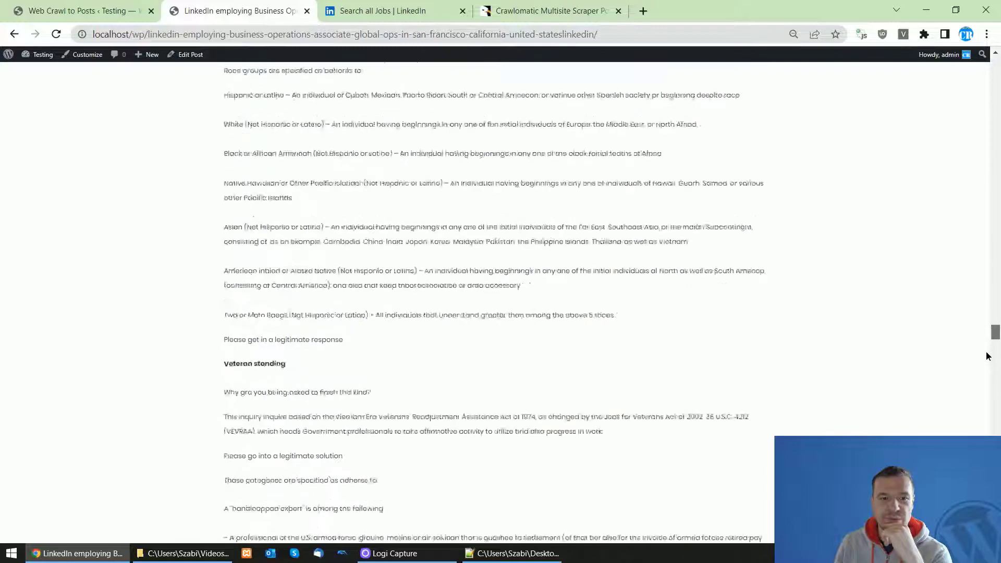
scroll(365, 334, down, 10)
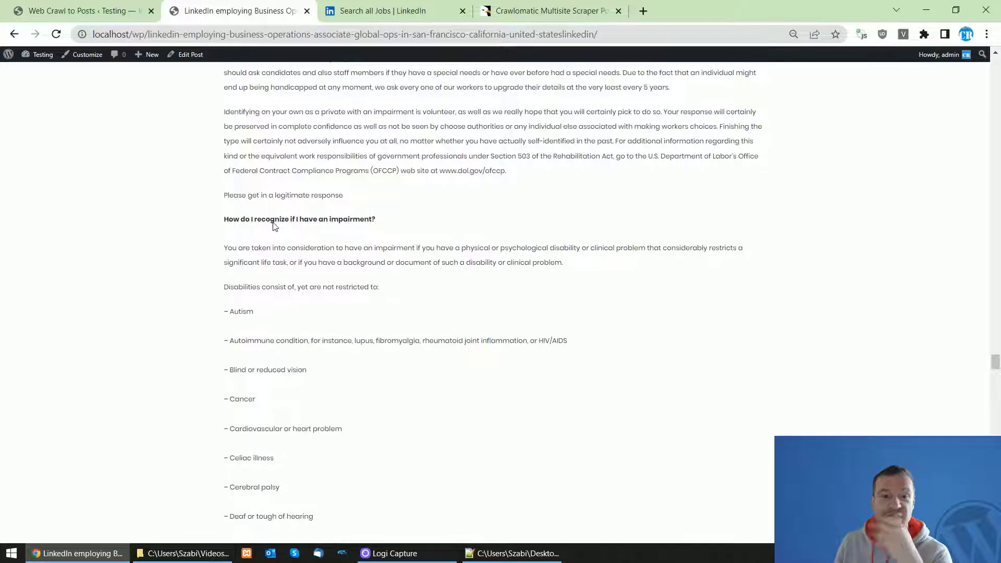
scroll(312, 230, down, 8)
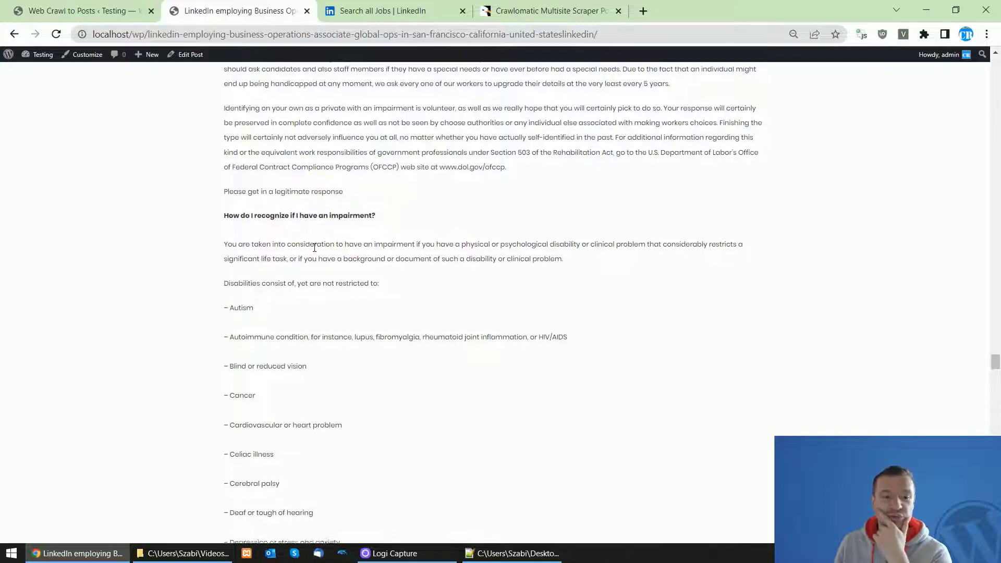
scroll(311, 253, down, 6)
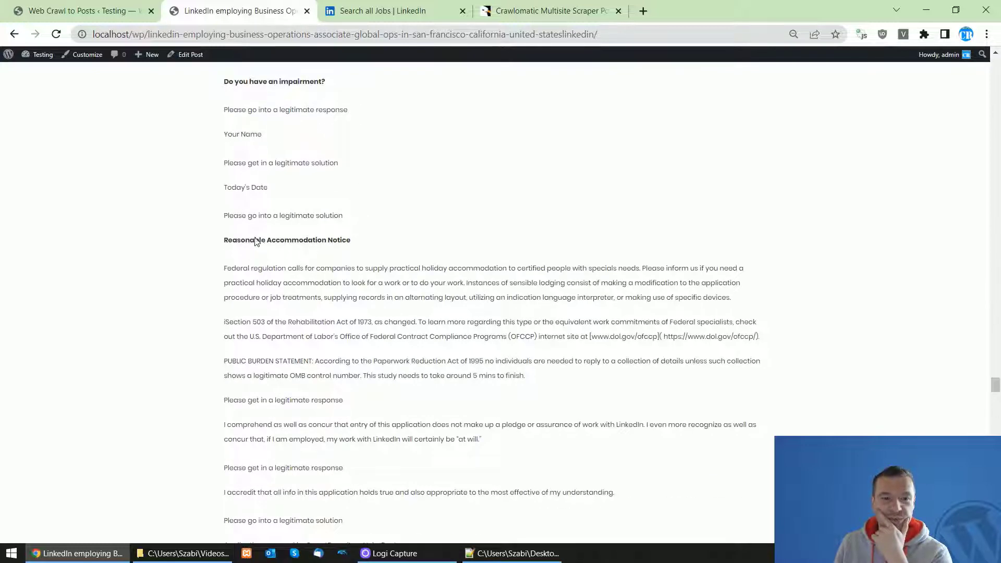
scroll(307, 255, down, 2)
scroll(297, 253, down, 6)
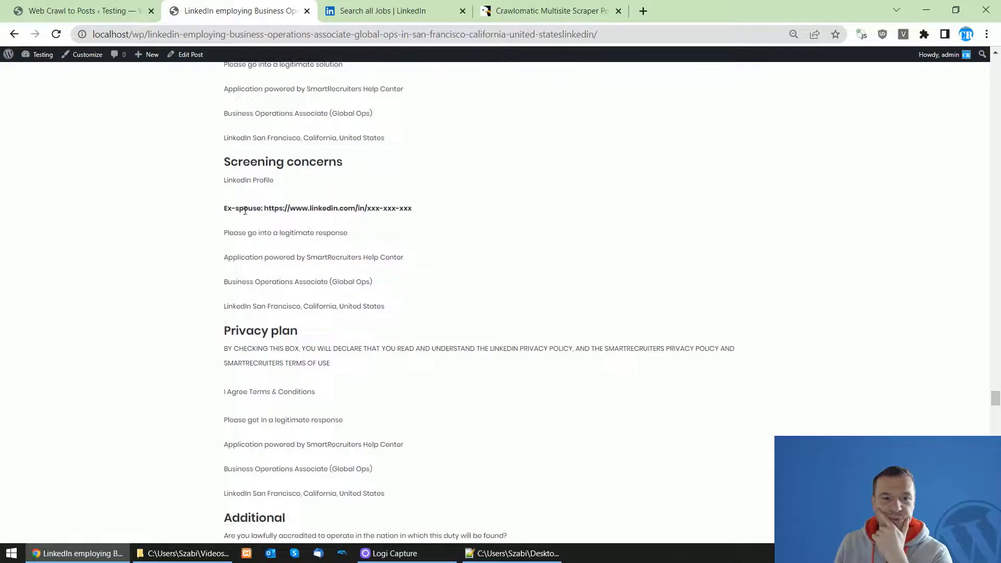
scroll(292, 208, down, 3)
scroll(277, 248, down, 15)
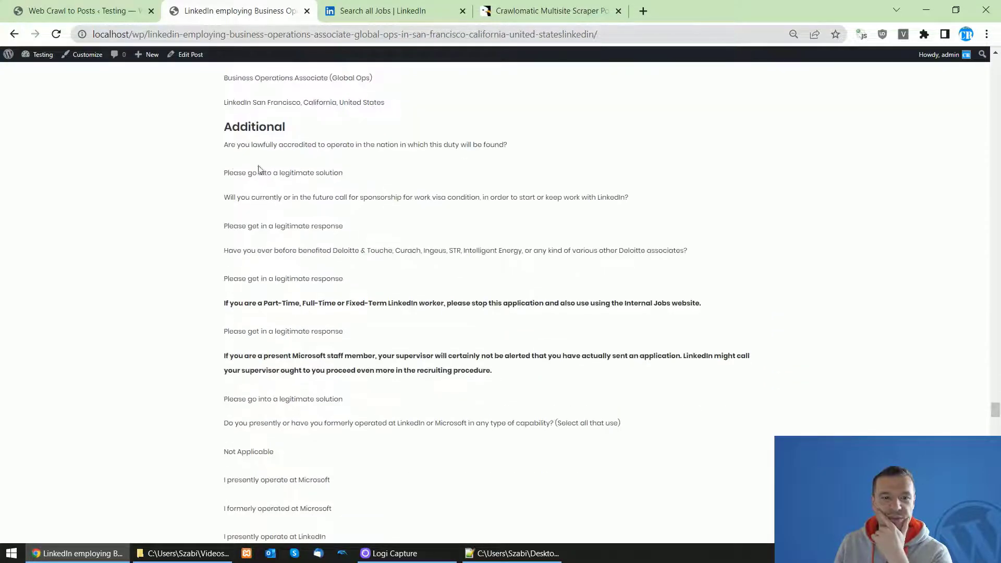
scroll(237, 284, down, 8)
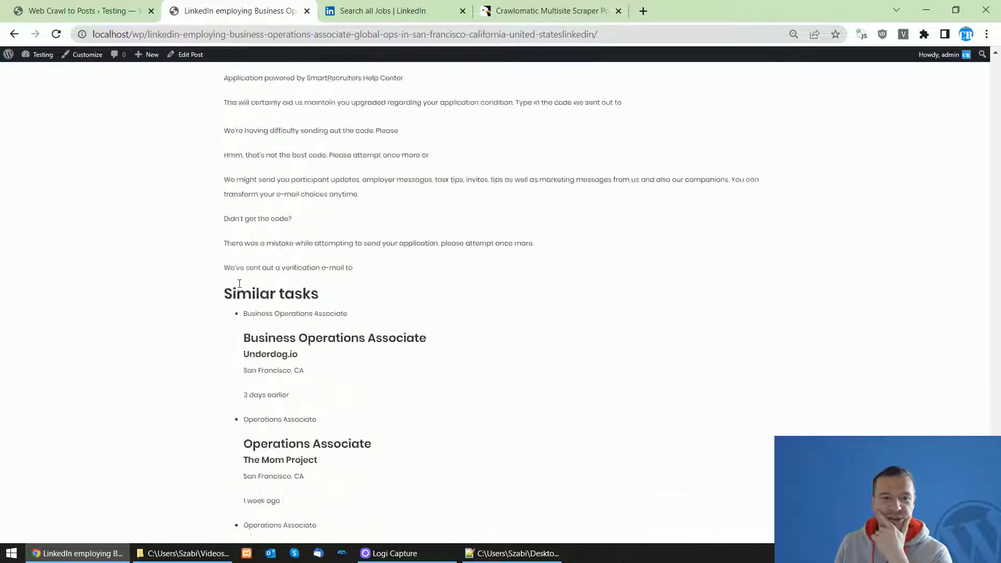
scroll(243, 292, up, 4)
scroll(243, 297, down, 20)
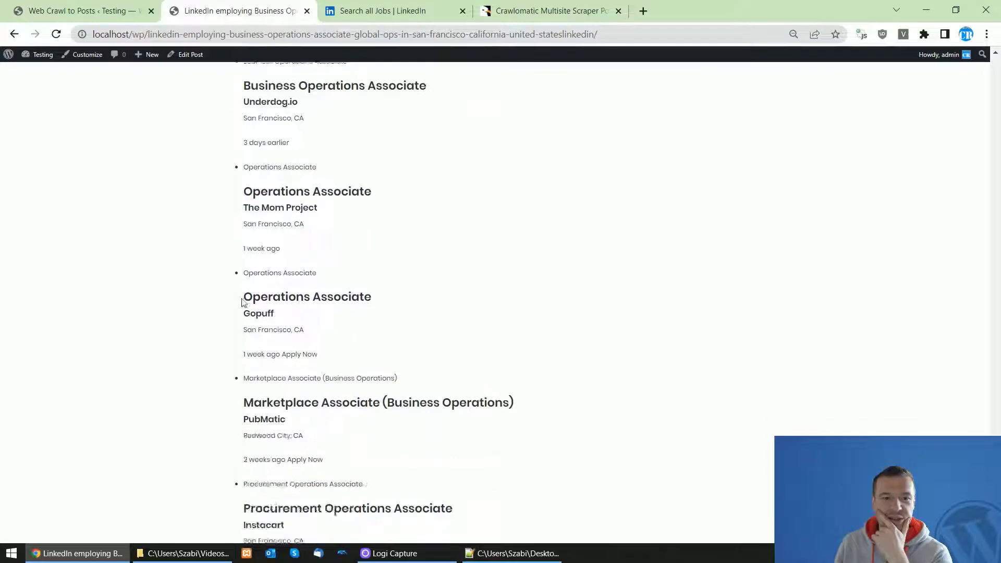
Check the rest of the similar jobs list down to the comment form, and return to the Web Crawl to Posts page.
scroll(241, 295, down, 15)
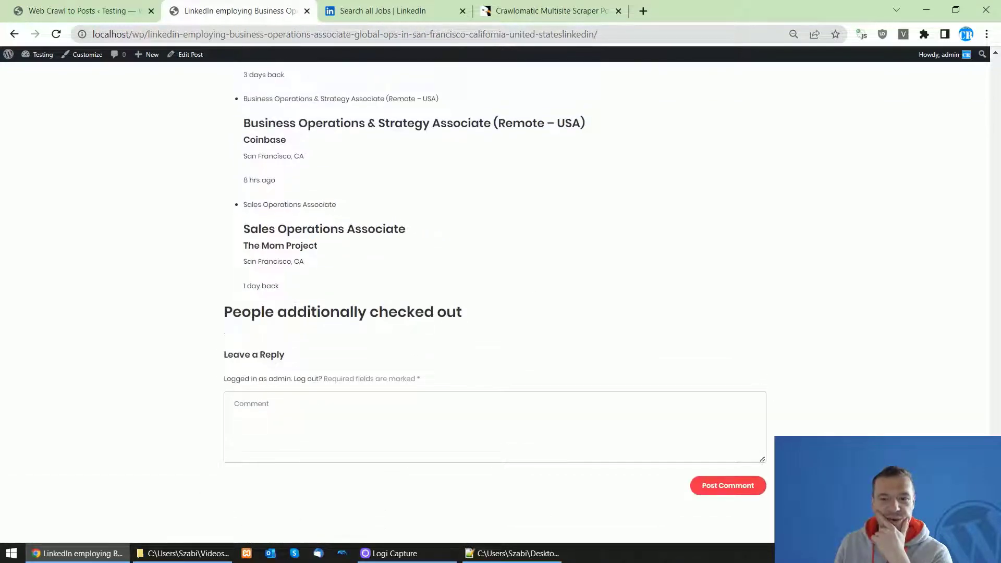
drag(995, 532, 976, 61)
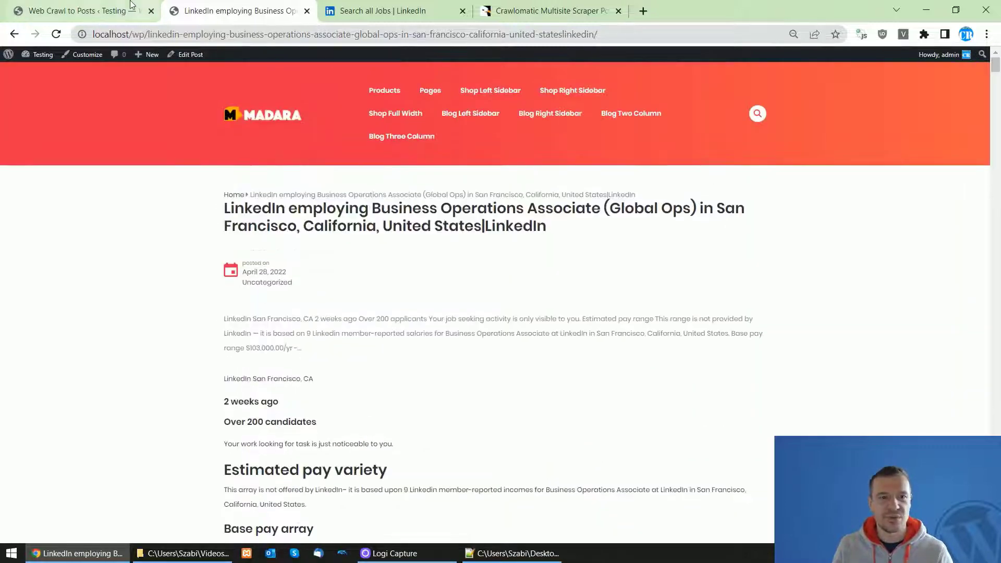
click(84, 10)
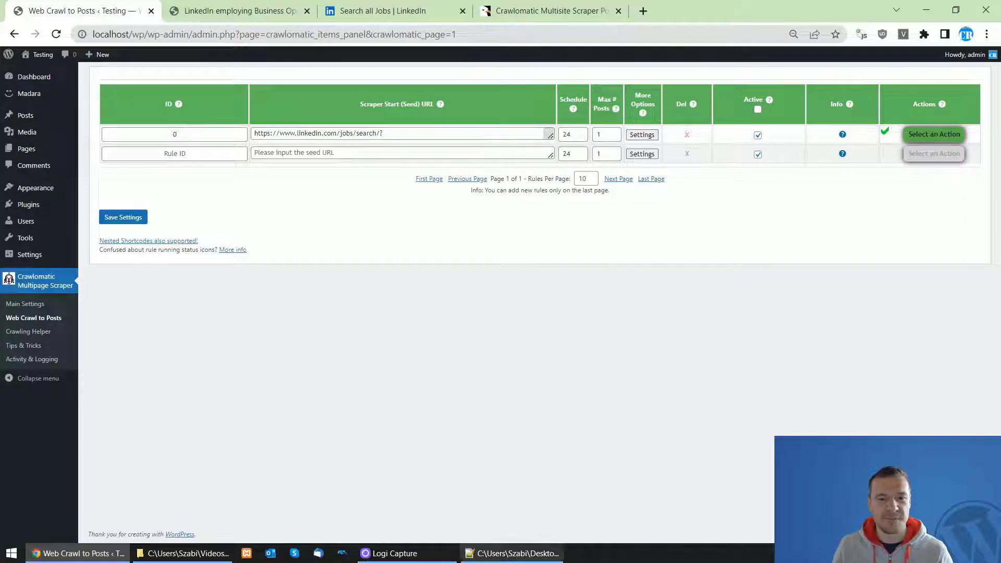
Switch to LINKEDIN.txt in Notepad++ and highlight the class list under Strip HTML Elements by Class, ending in face-pile.
click(514, 553)
click(129, 262)
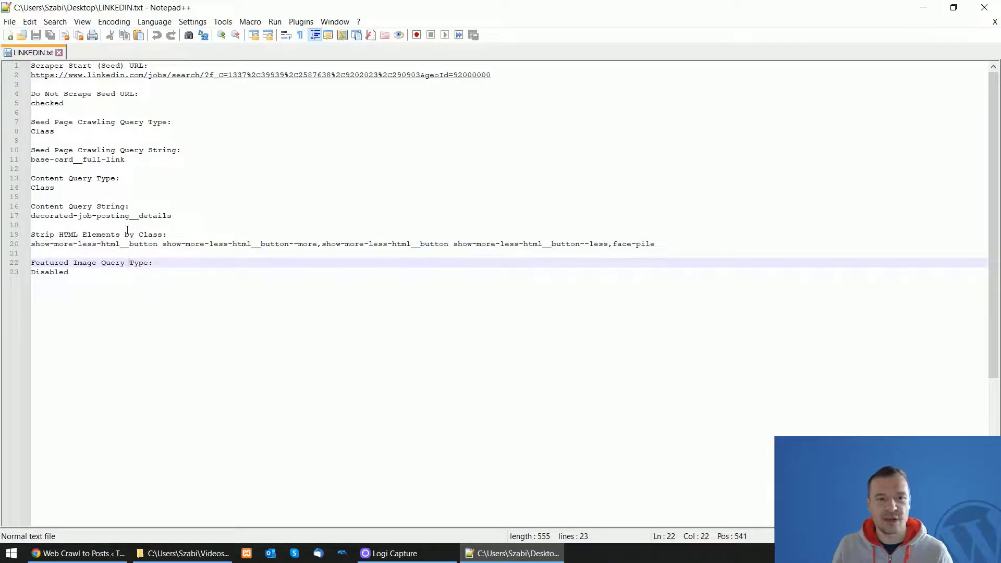
drag(663, 240, 169, 234)
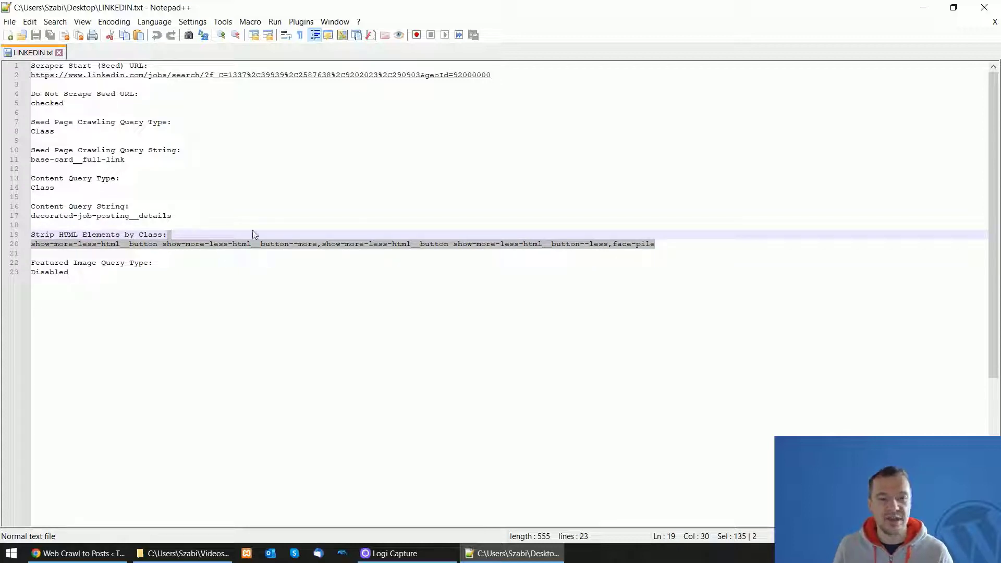
click(176, 237)
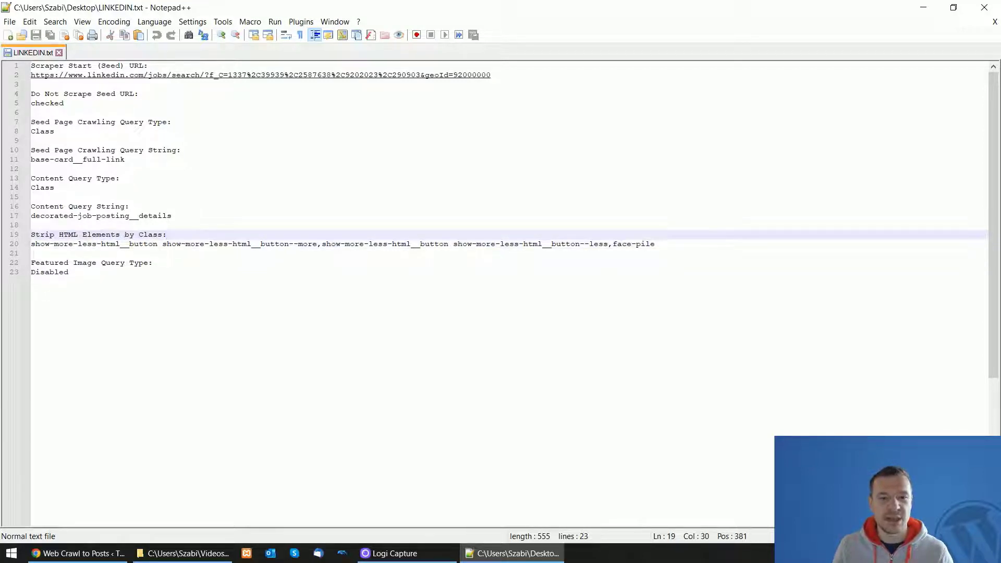
drag(176, 237, 664, 245)
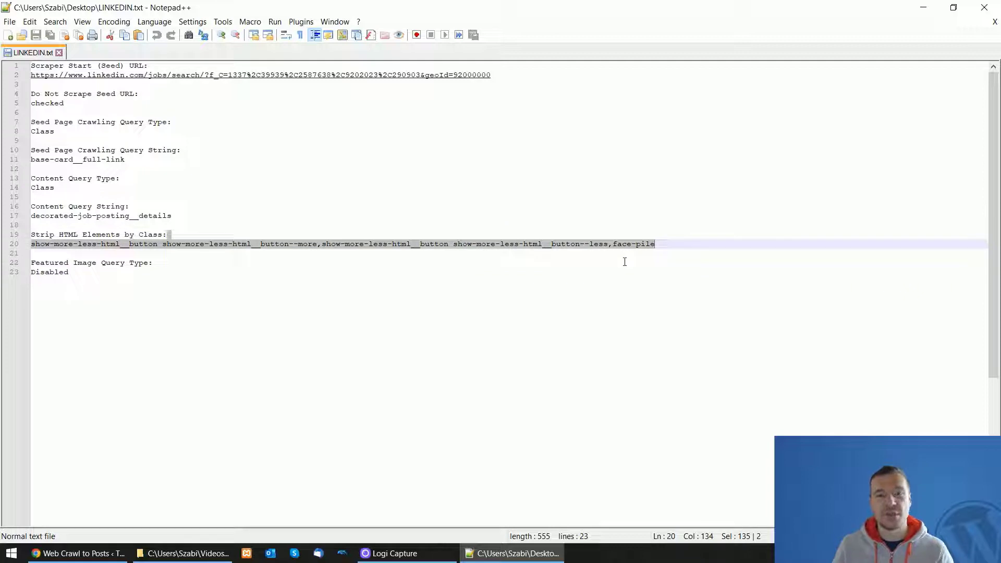
Switch back to Chrome, revisit the generated post and the crawl rules, and show the Crawlomatic plugin's CodeCanyon page.
click(95, 551)
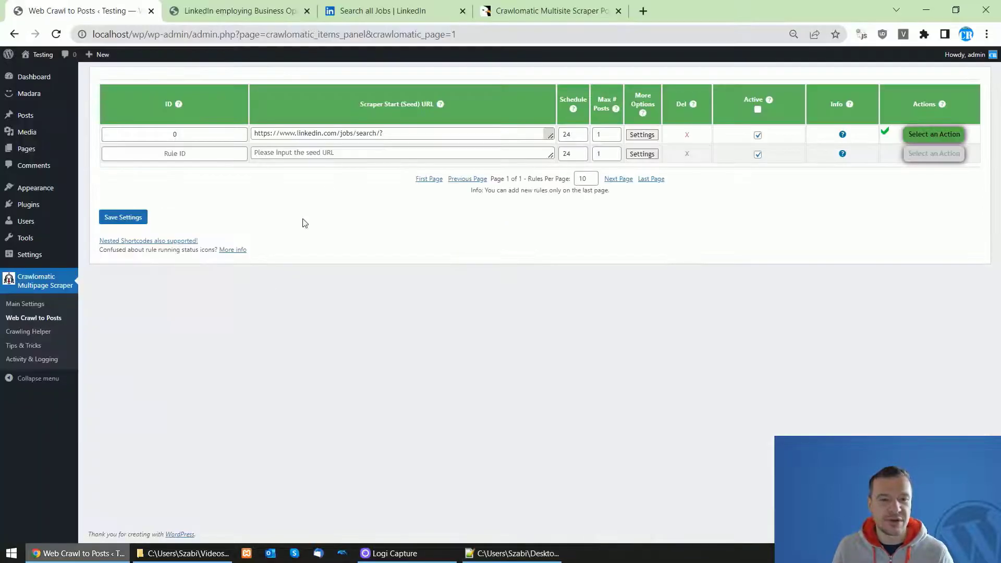
click(391, 11)
click(238, 10)
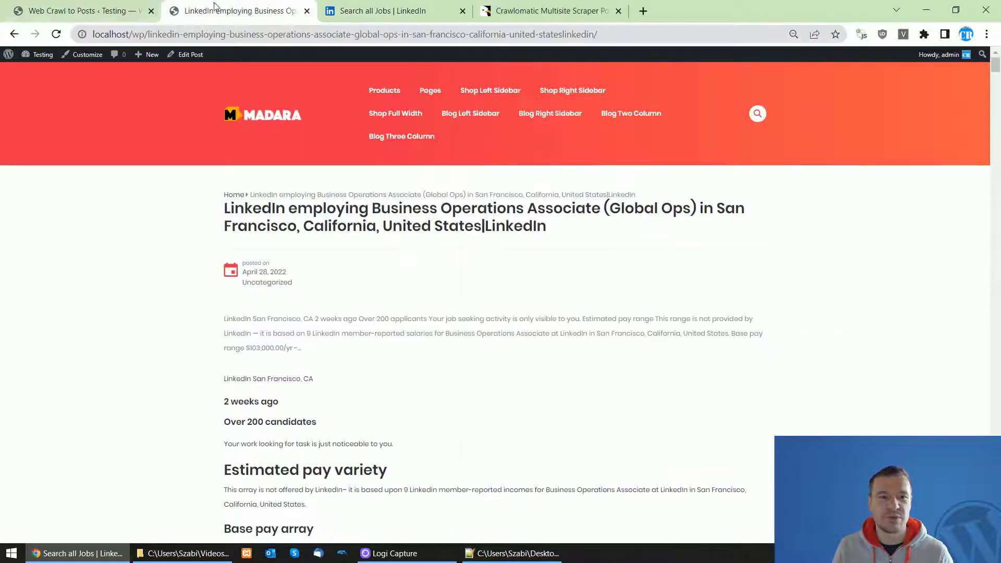
click(78, 10)
click(207, 6)
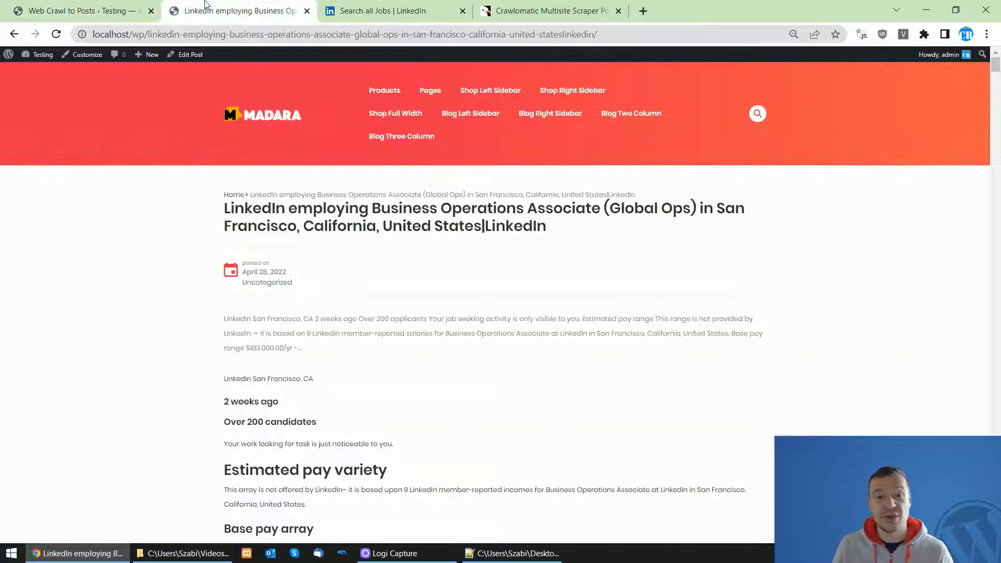
click(103, 5)
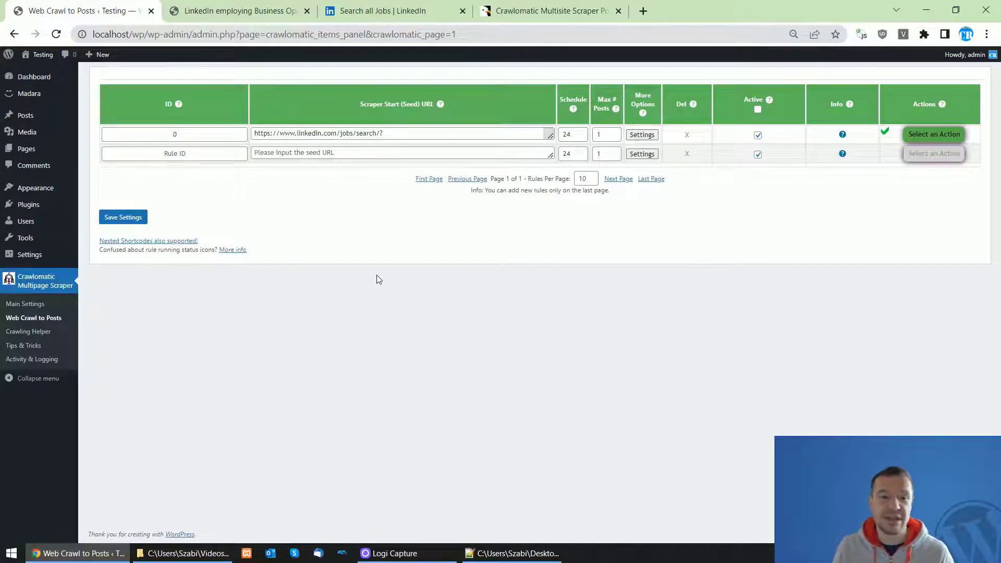
click(521, 11)
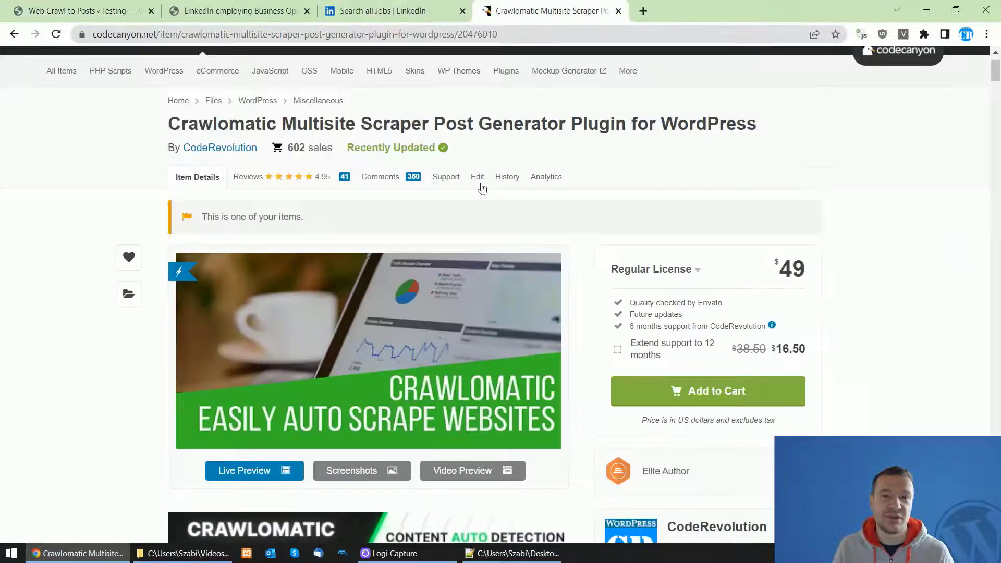